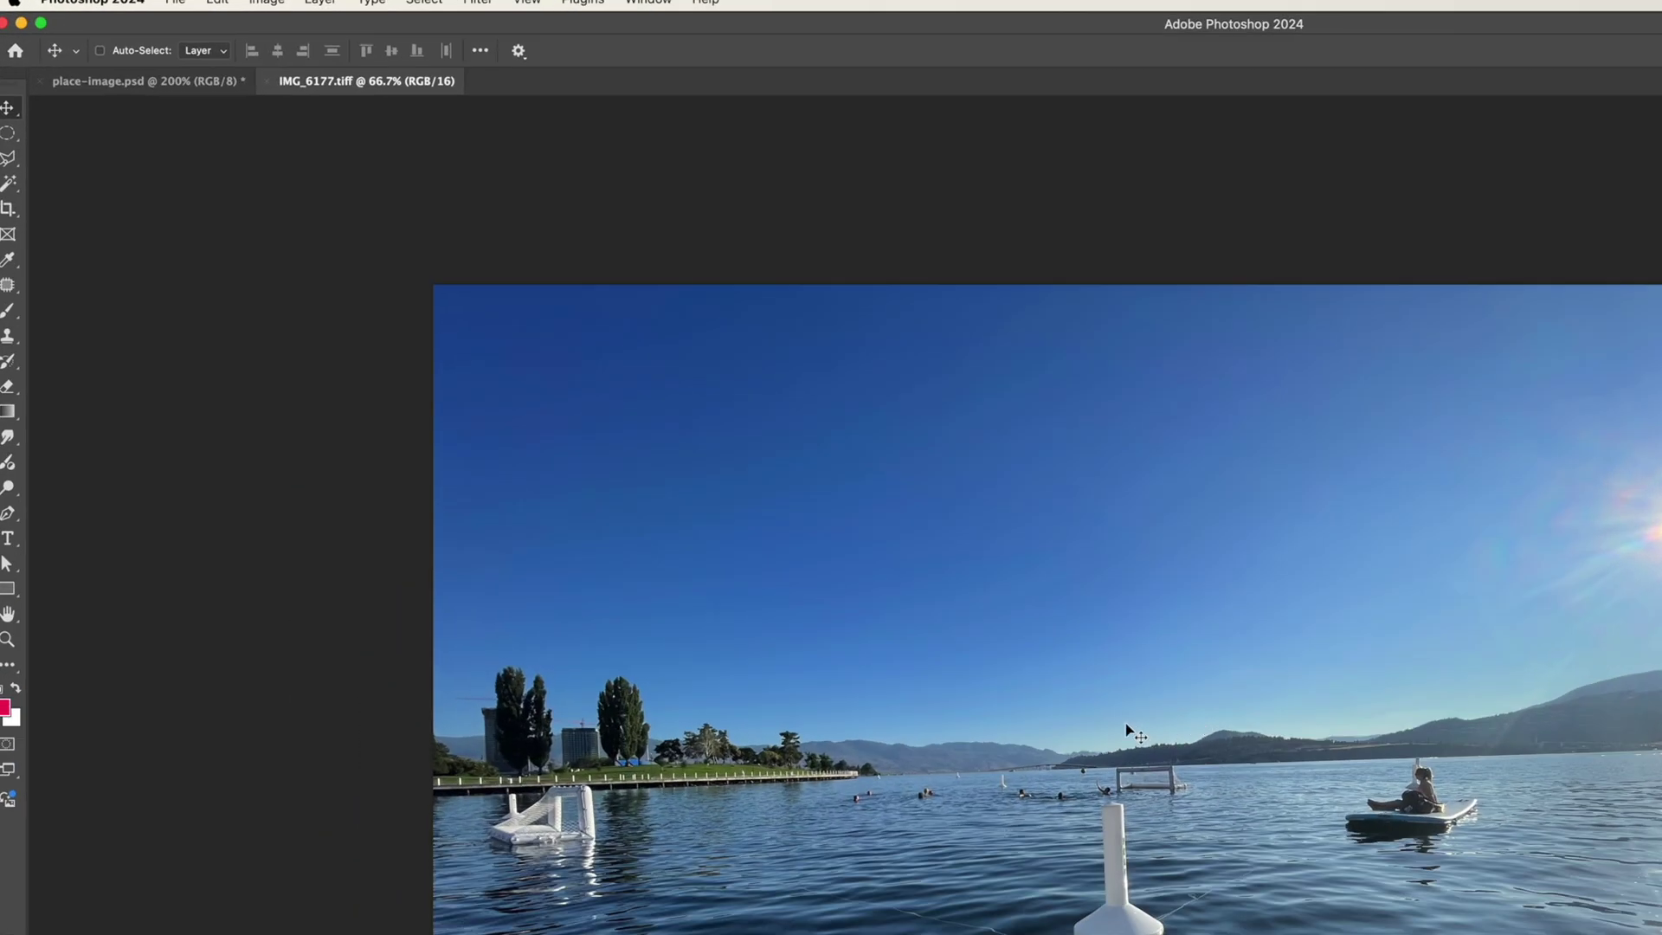
# Paste the copied lake photo into place-image.psd as Layer 1.
pyautogui.click(146, 81)
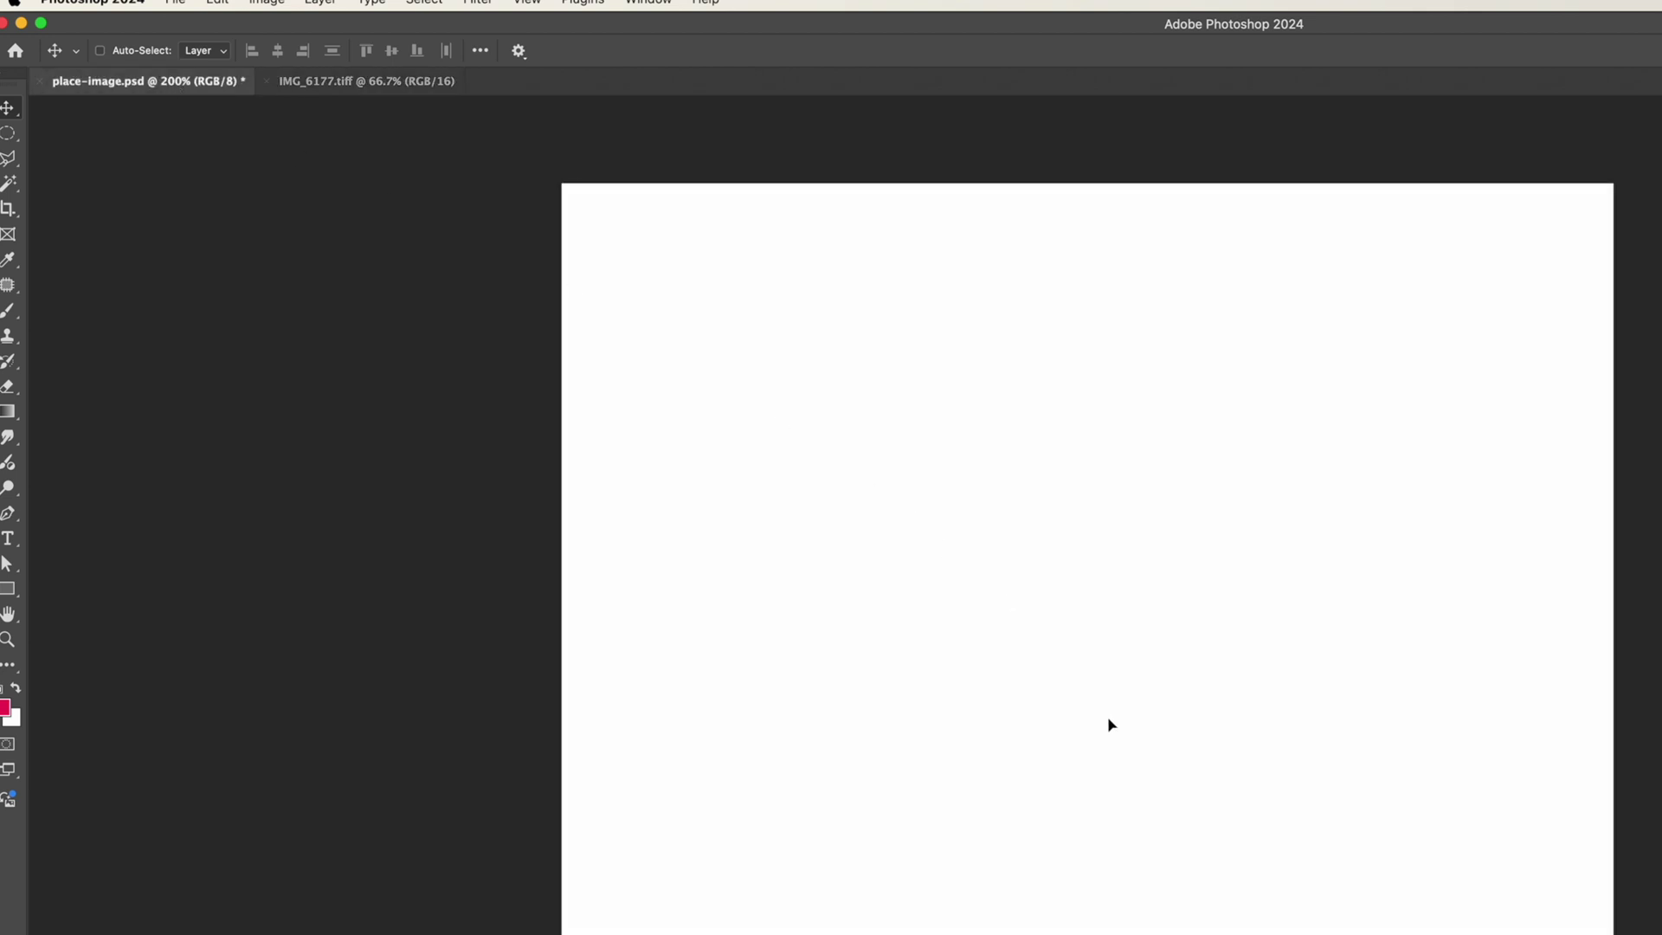
pyautogui.press('super+v')
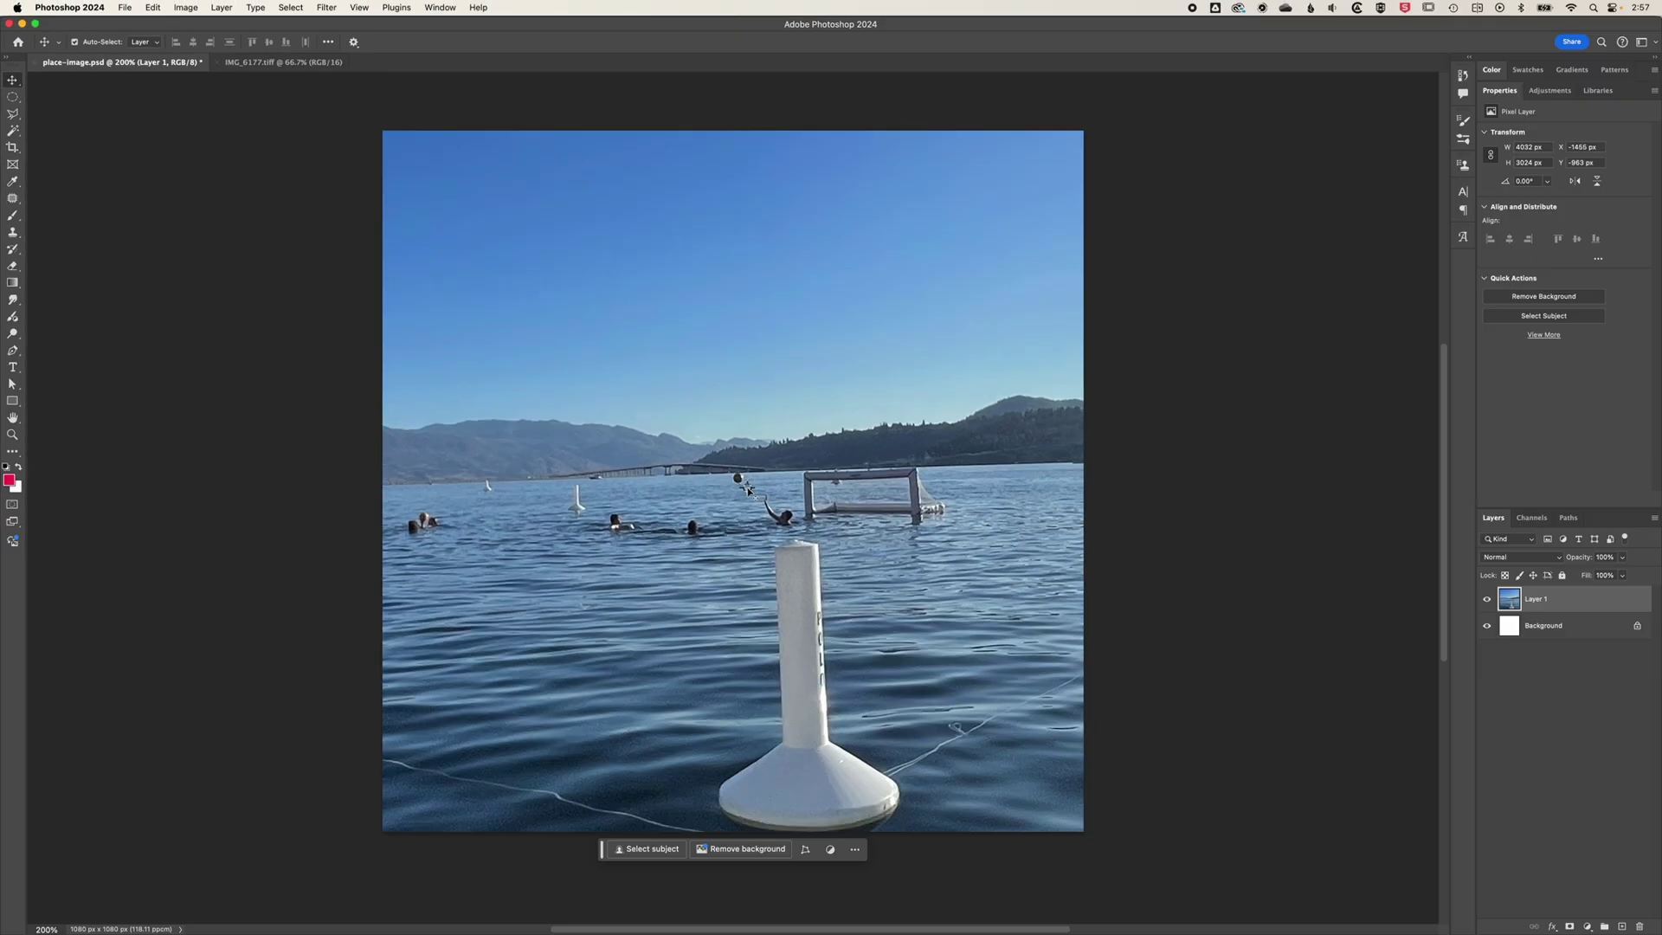
# Undo the paste and copy the entire IMG_6177.tiff lake photo.
pyautogui.press('super+z')
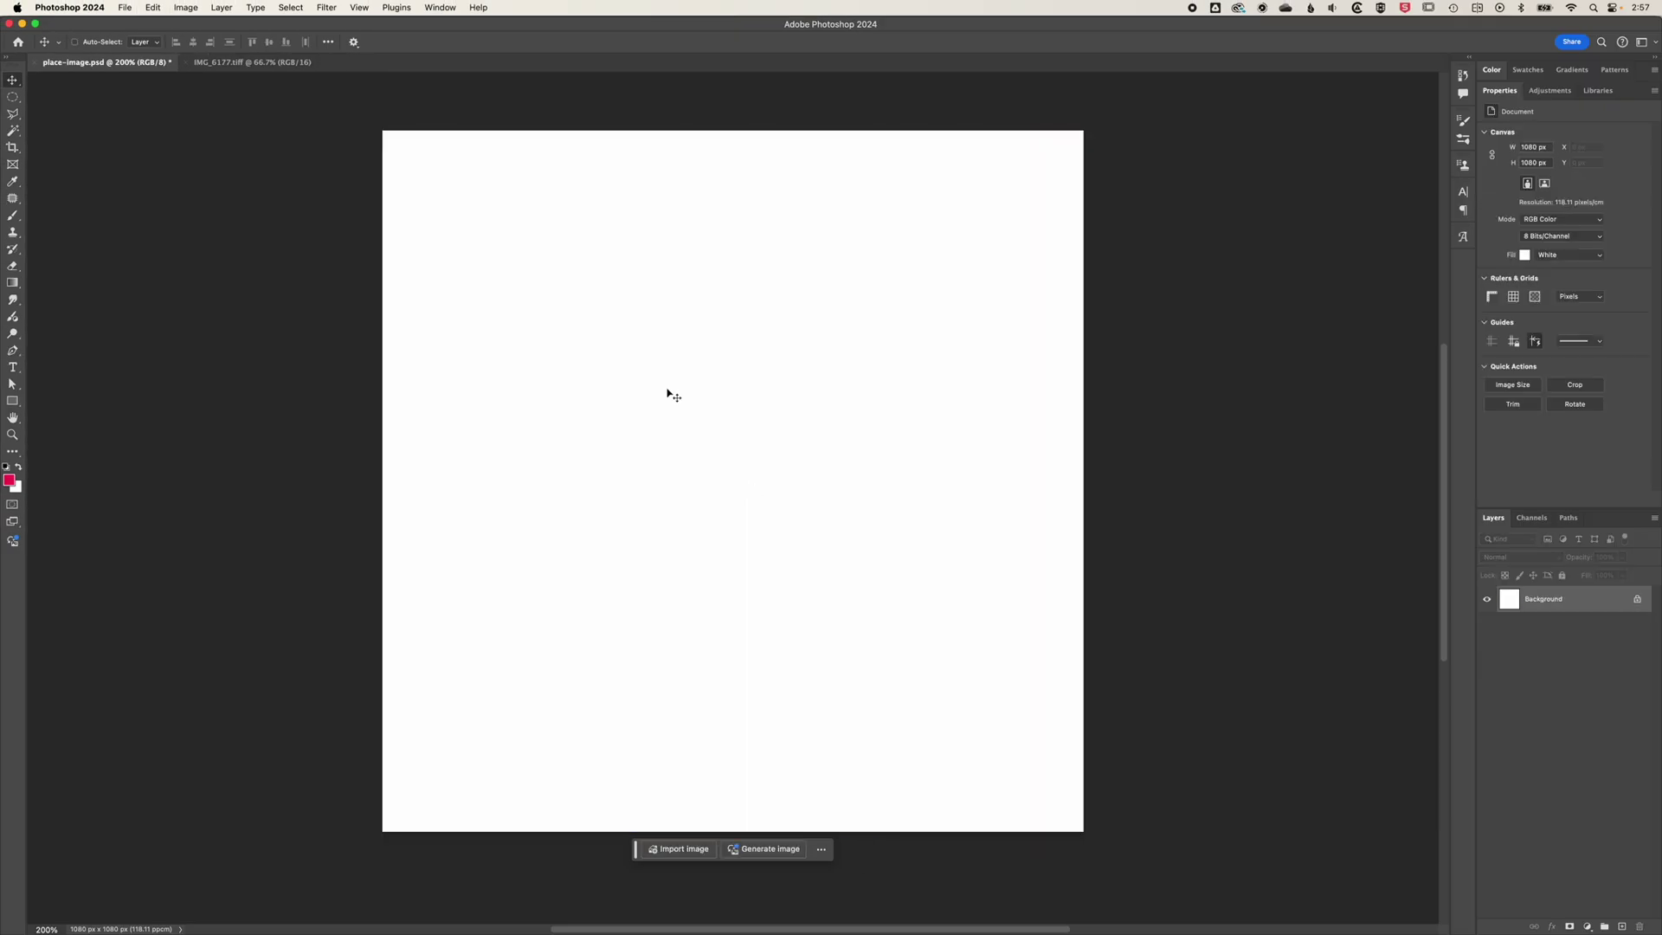
pyautogui.hotkey('ctrl', 'Tab')
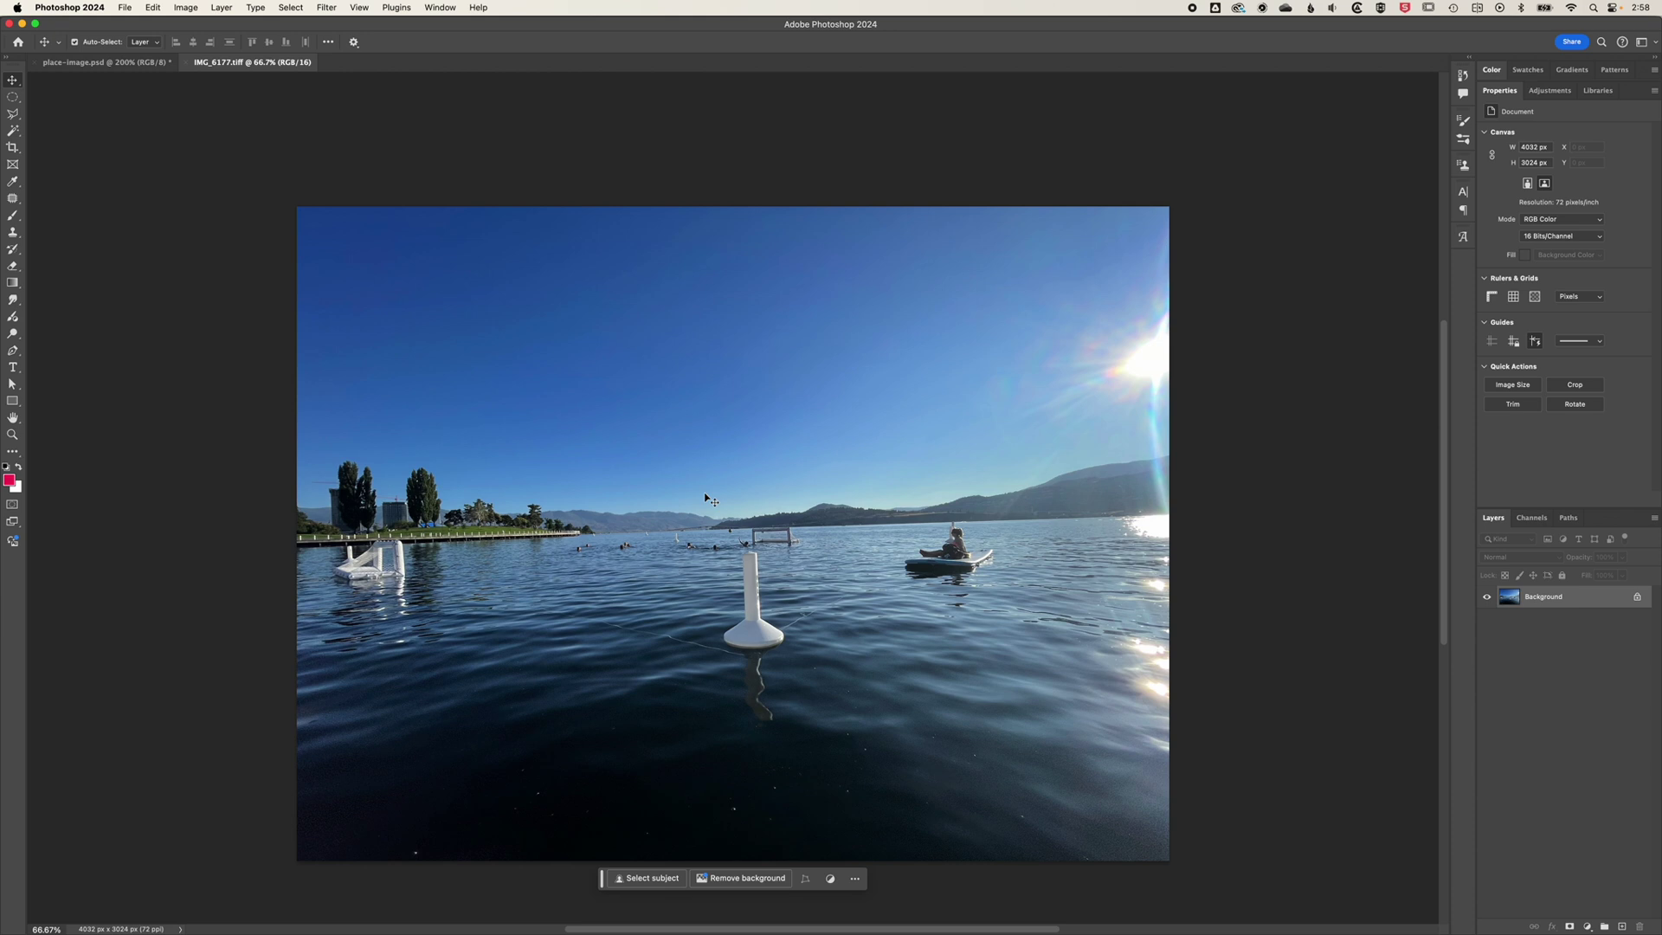
pyautogui.press('super+a')
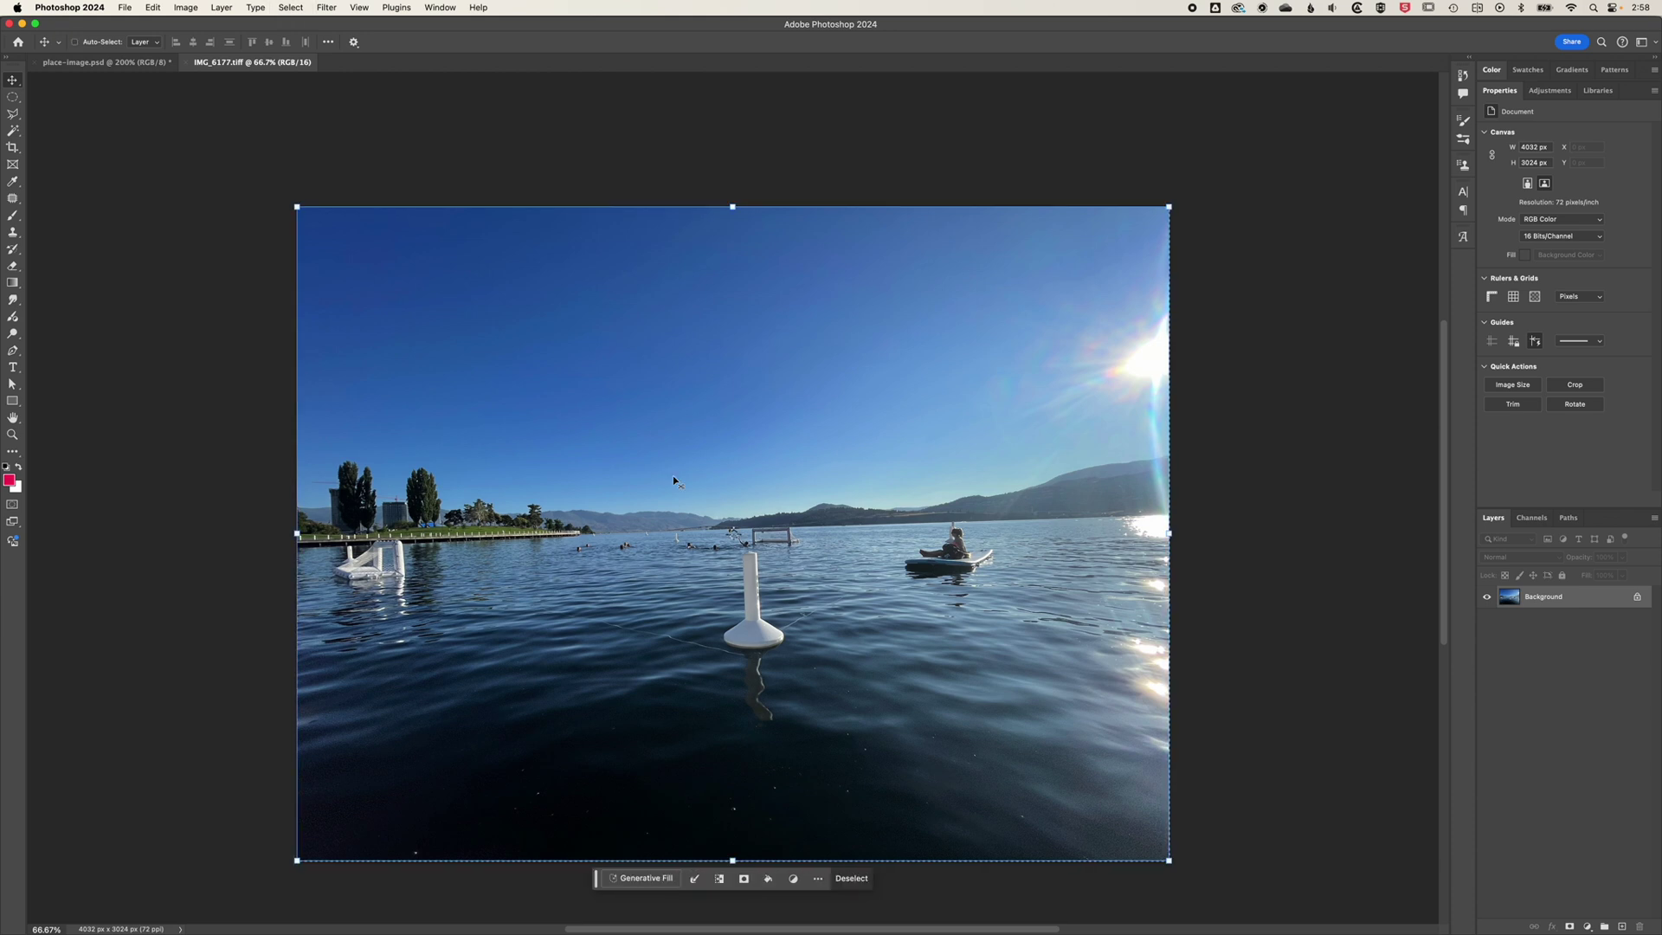
pyautogui.click(153, 8)
pyautogui.click(169, 100)
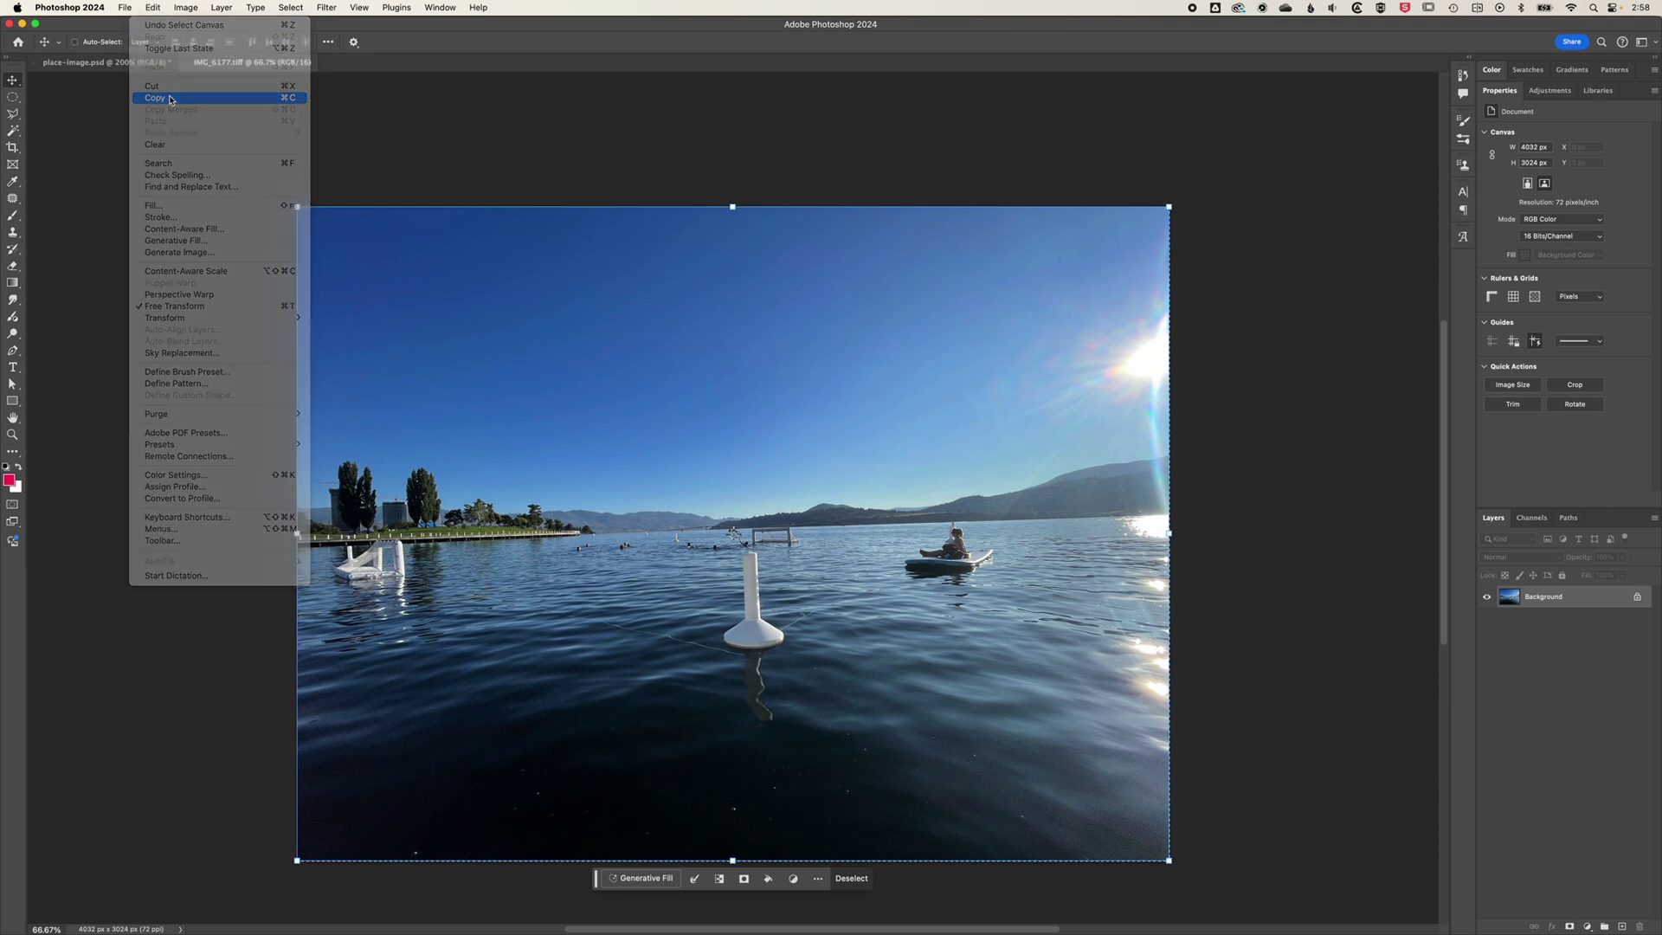
# Paste the full lake photo into place-image.psd as a new layer.
pyautogui.click(104, 63)
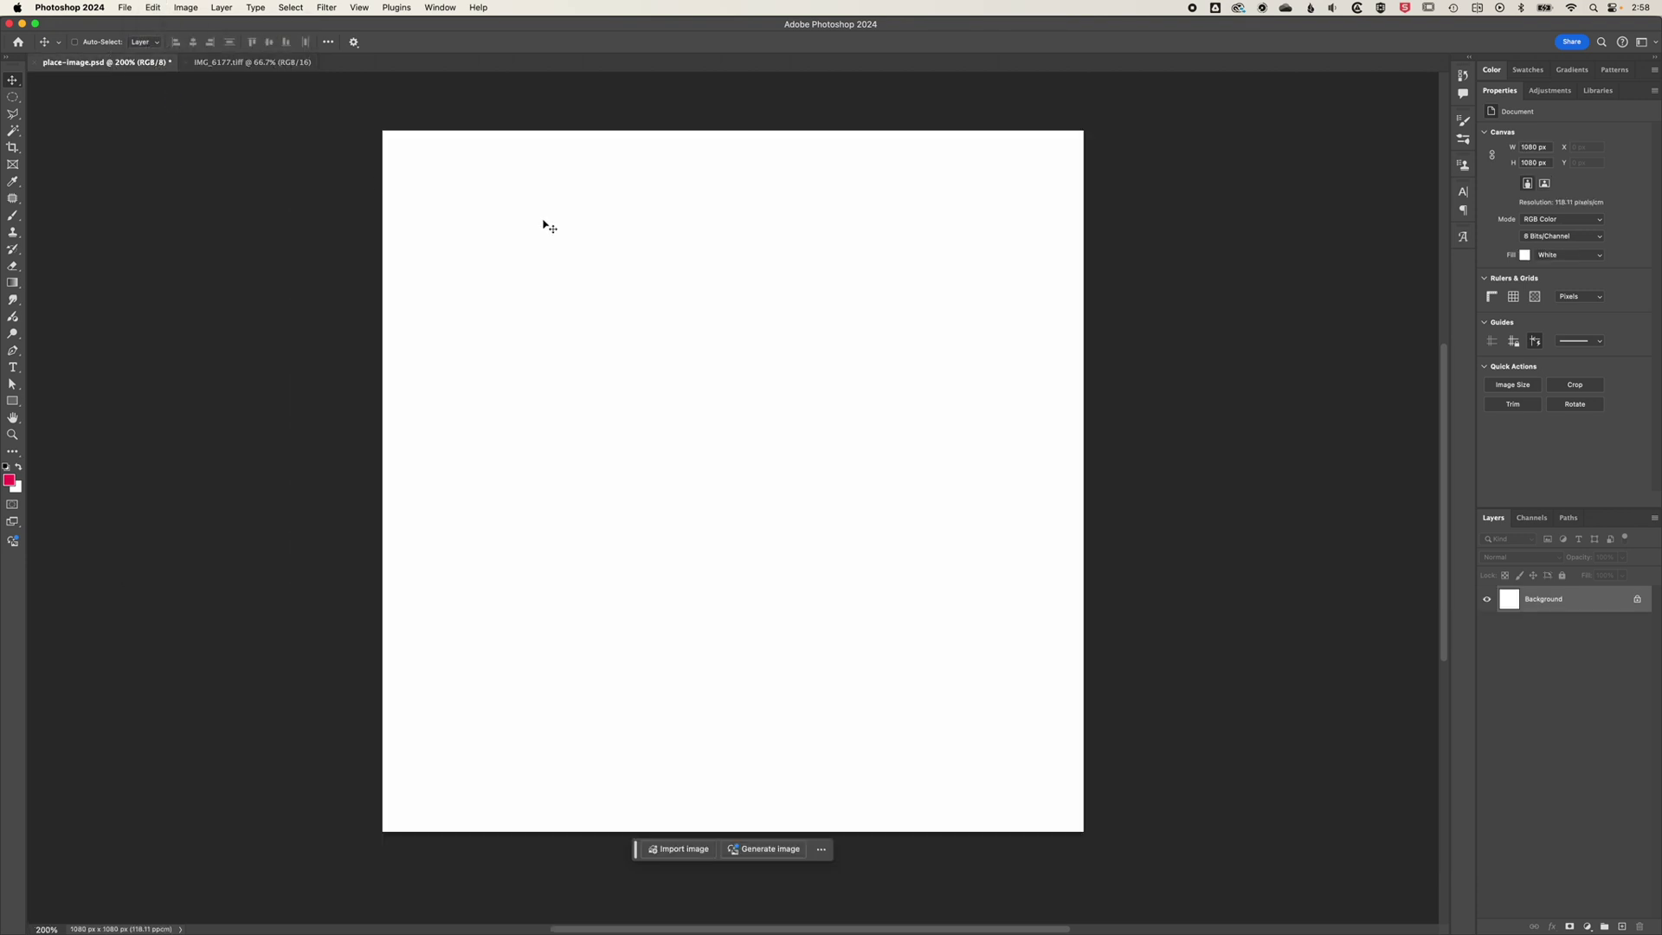
pyautogui.click(153, 7)
pyautogui.click(182, 124)
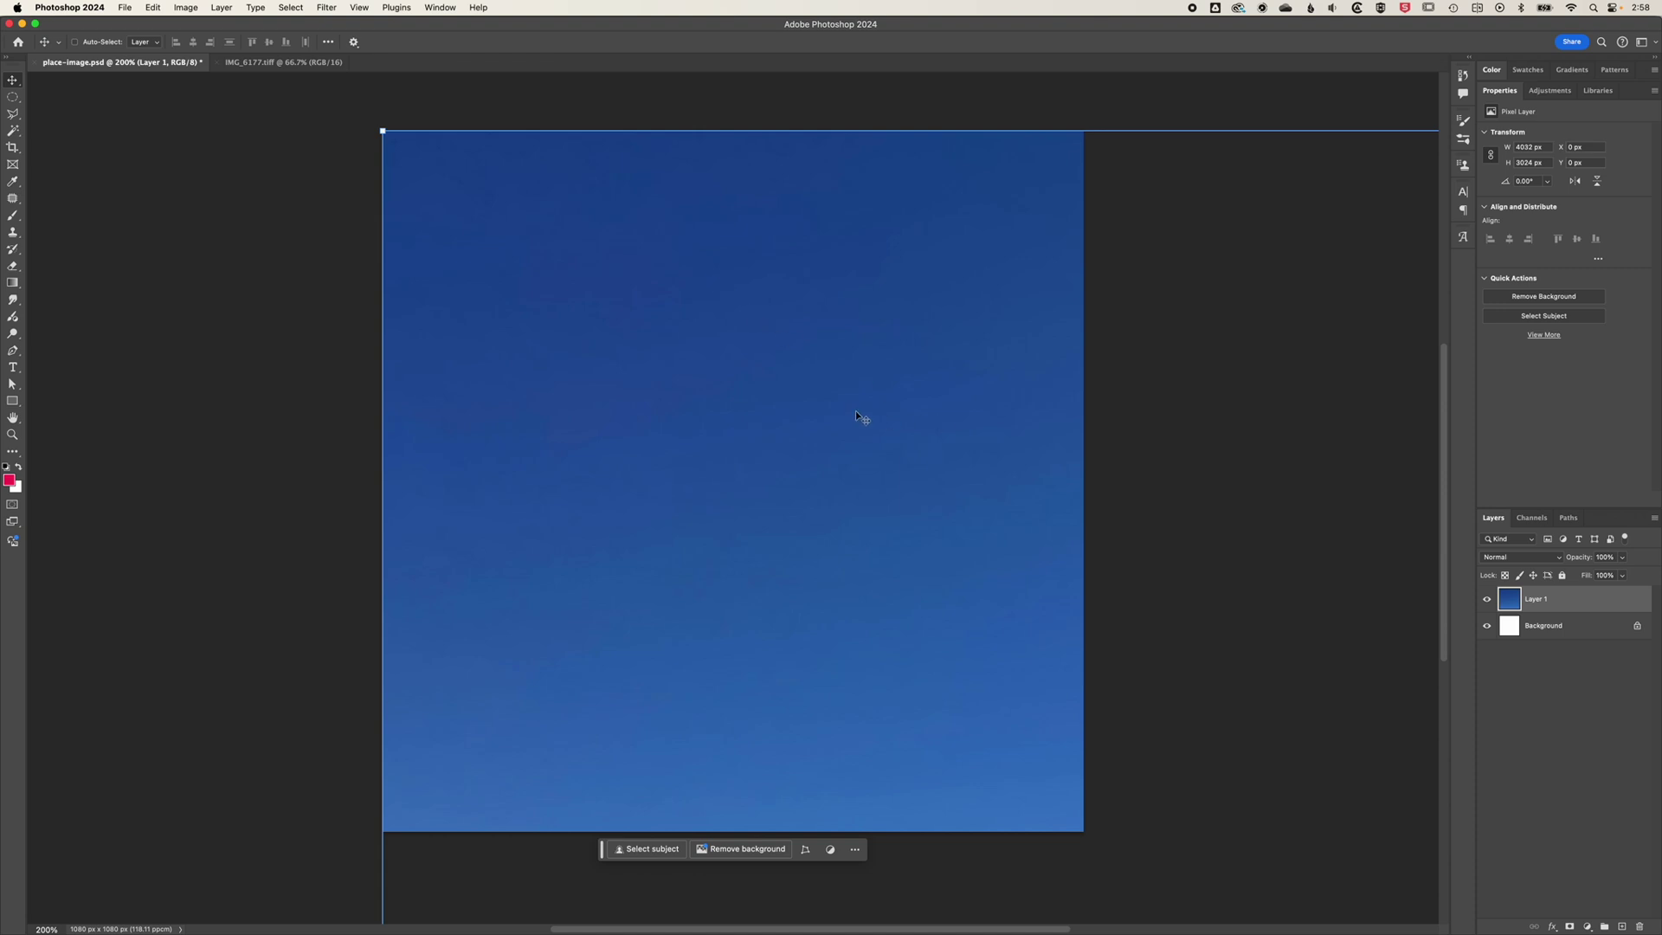
# Move the photo up-left and lower its linked Transform width in Properties.
pyautogui.moveTo(870, 429)
pyautogui.mouseDown()
pyautogui.moveTo(681, 353)
pyautogui.moveTo(769, 366)
pyautogui.mouseUp()
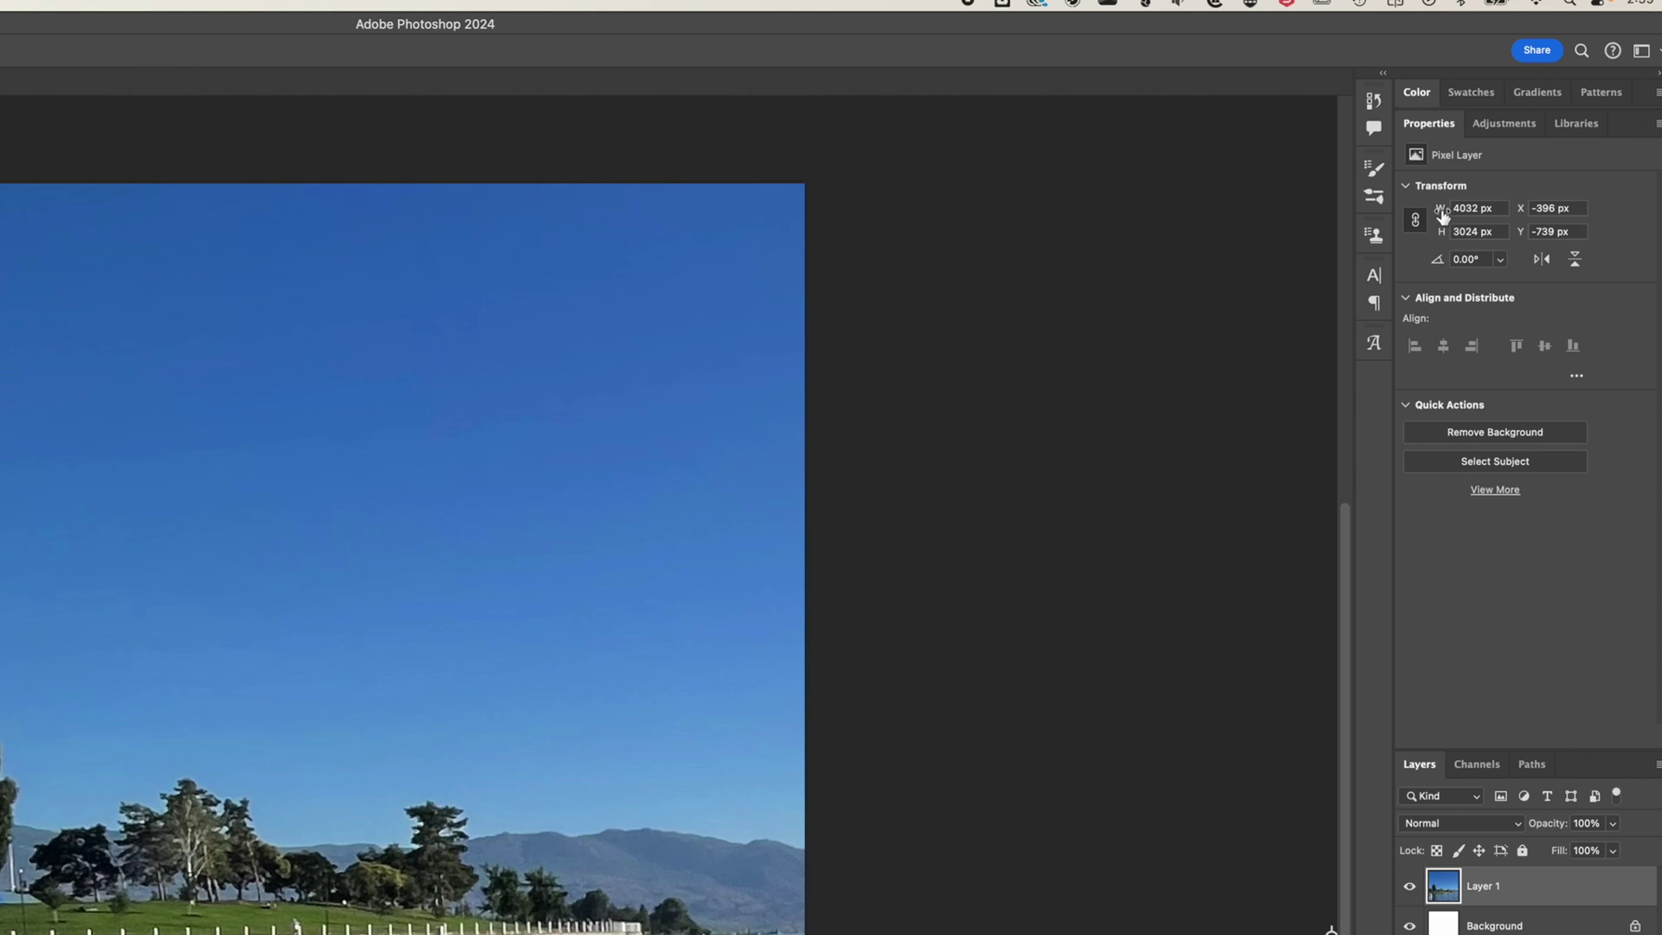
pyautogui.moveTo(1441, 214); pyautogui.dragTo(1420, 217)
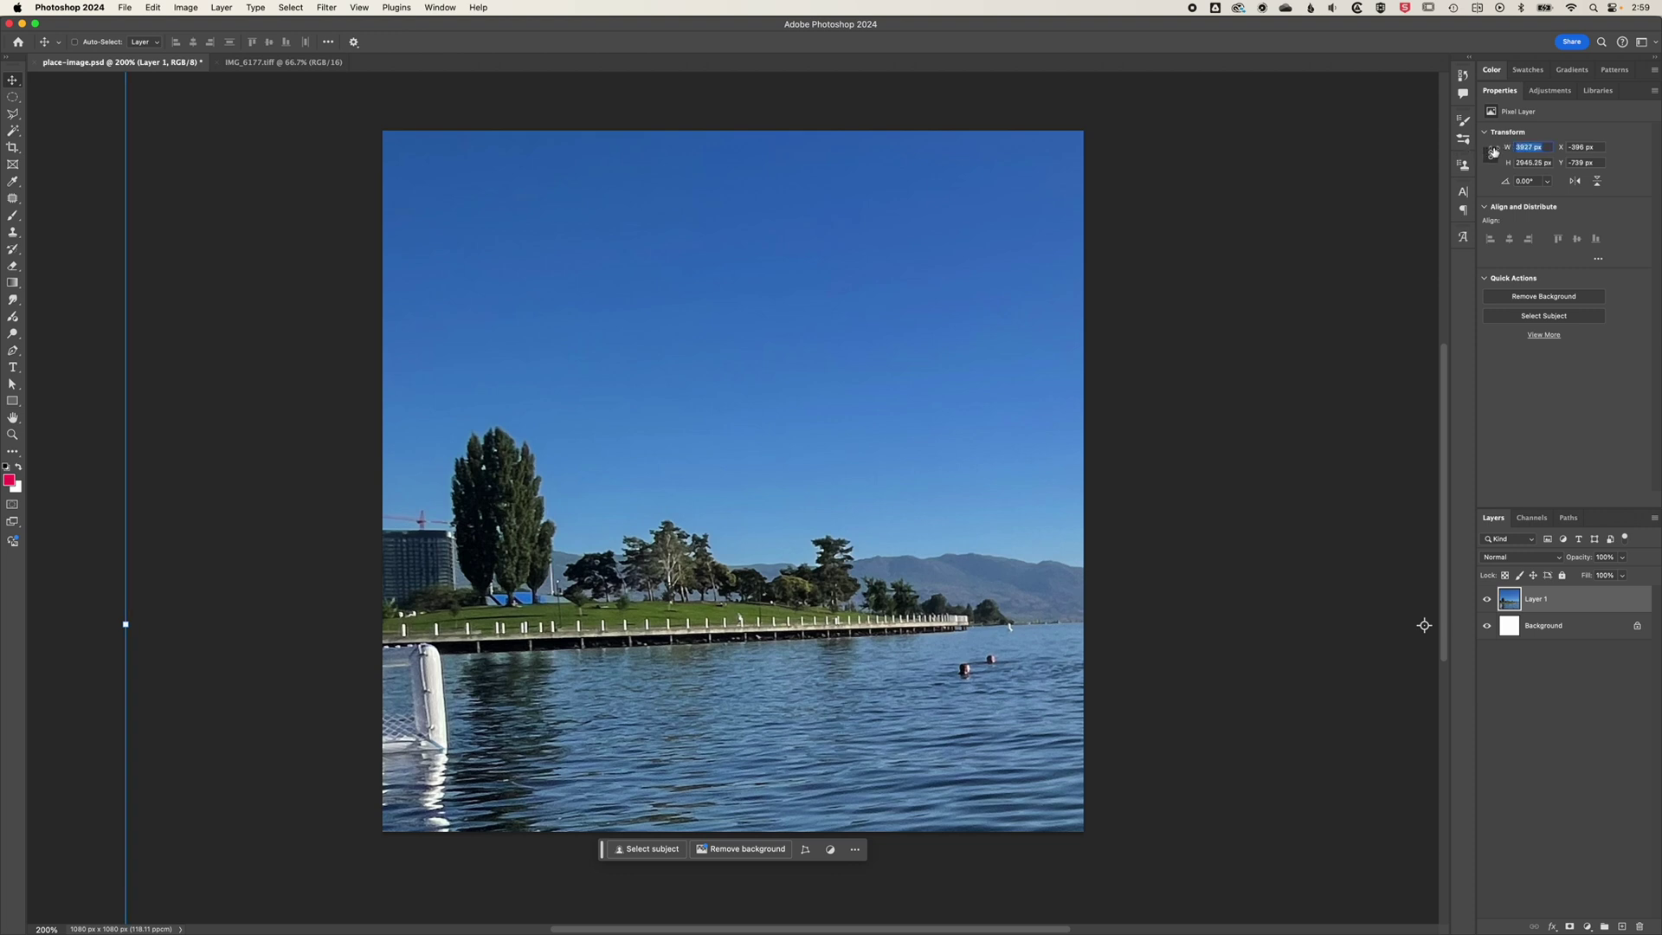
pyautogui.moveTo(1504, 153); pyautogui.dragTo(1409, 149)
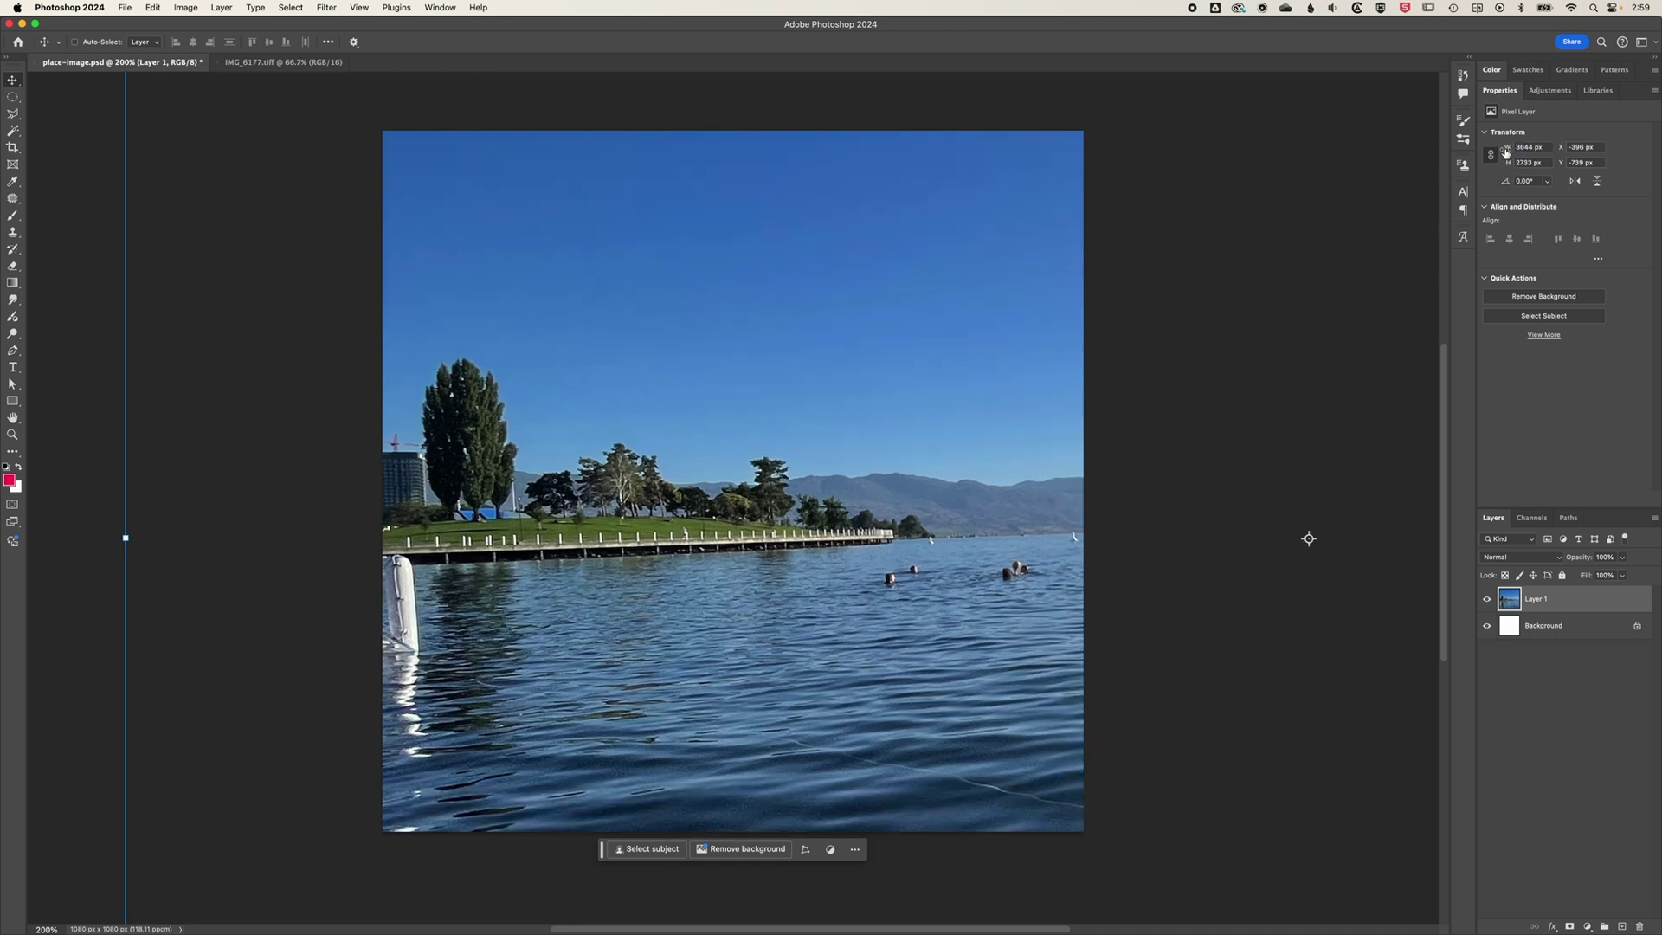
pyautogui.moveTo(1507, 154); pyautogui.dragTo(1278, 144)
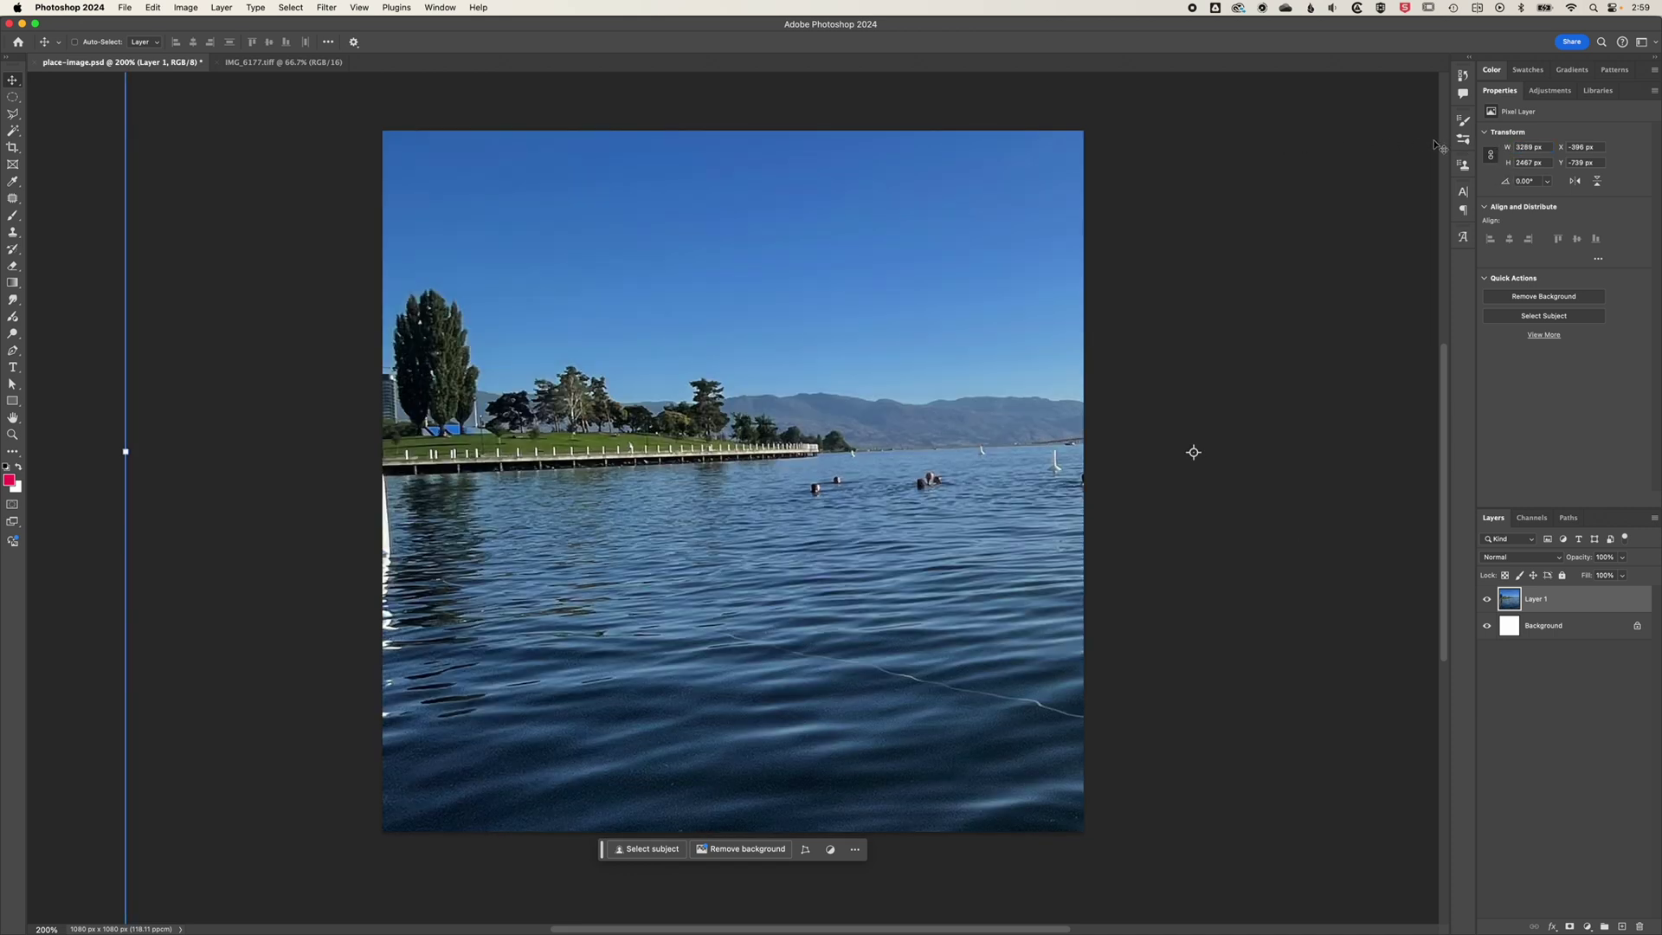
pyautogui.click(1527, 147)
pyautogui.write('2770')
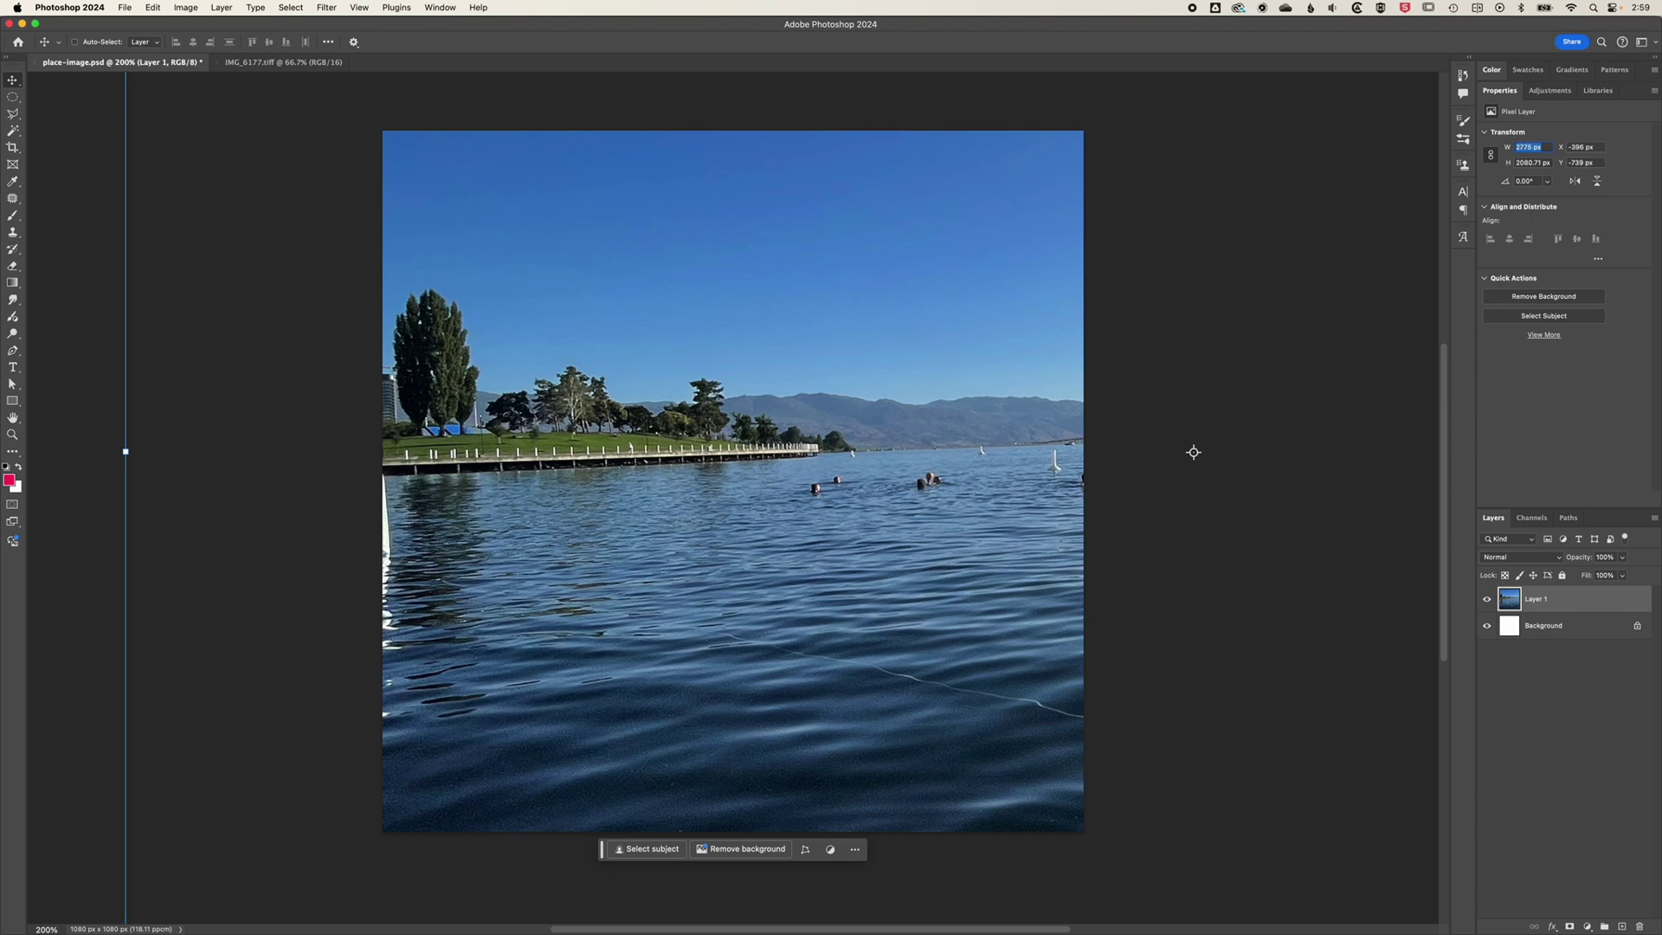
pyautogui.press('Return')
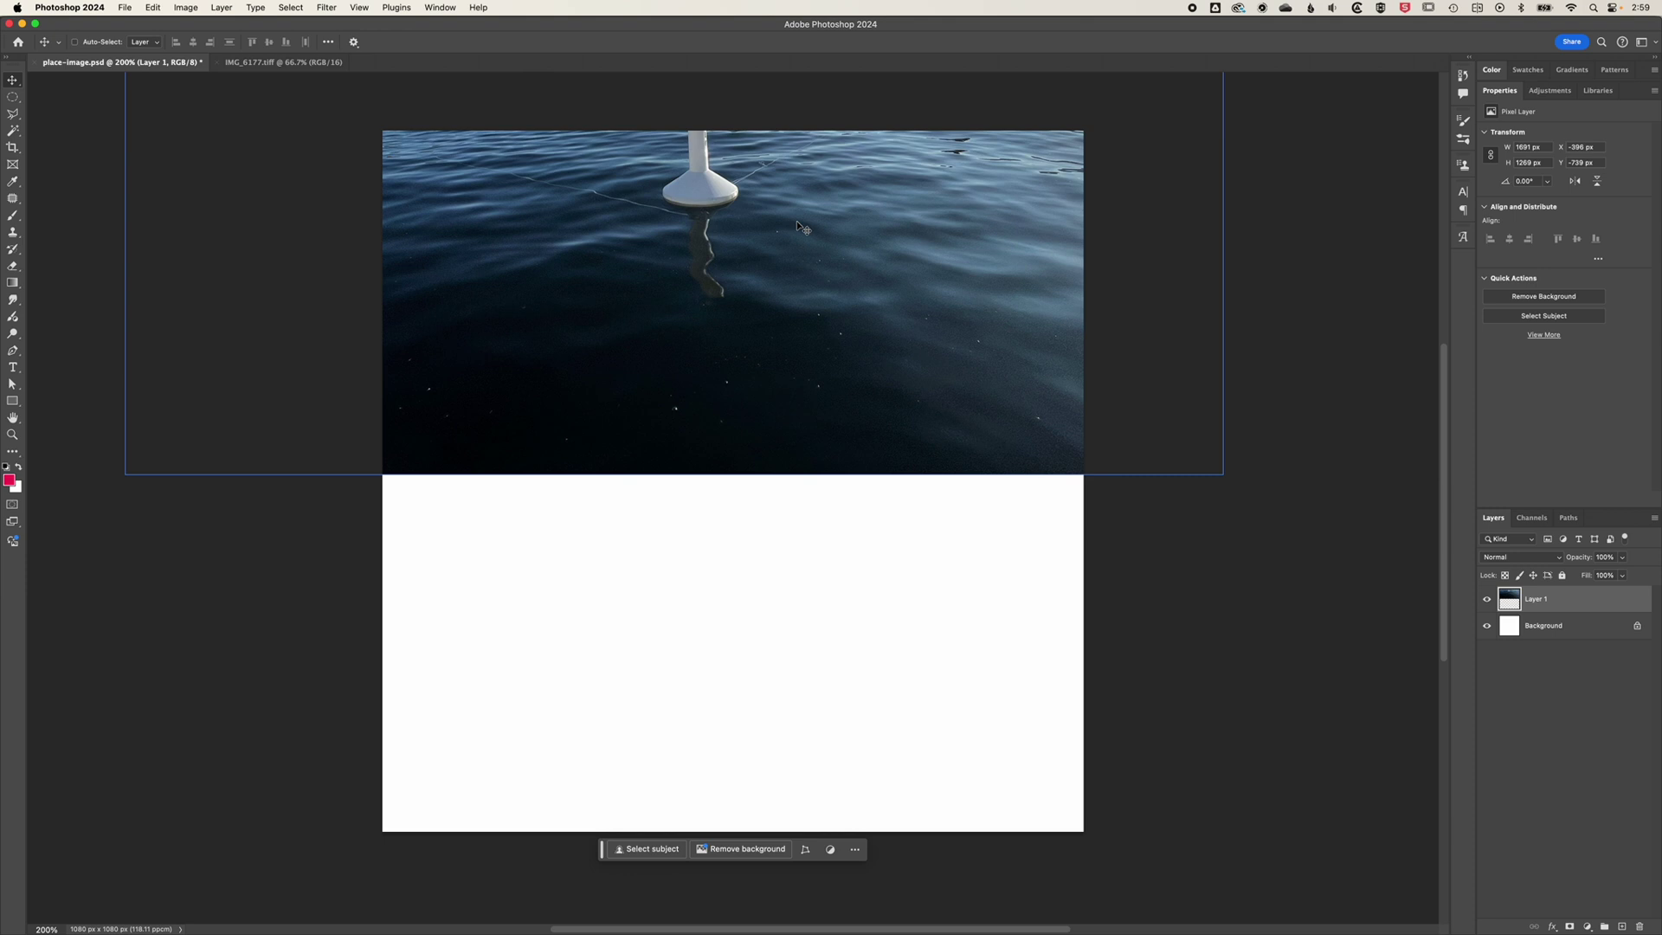
# Free-transform the lake photo by its corners until it covers the square canvas, then commit.
pyautogui.moveTo(801, 227)
pyautogui.mouseDown()
pyautogui.moveTo(888, 482)
pyautogui.moveTo(909, 689)
pyautogui.mouseUp()
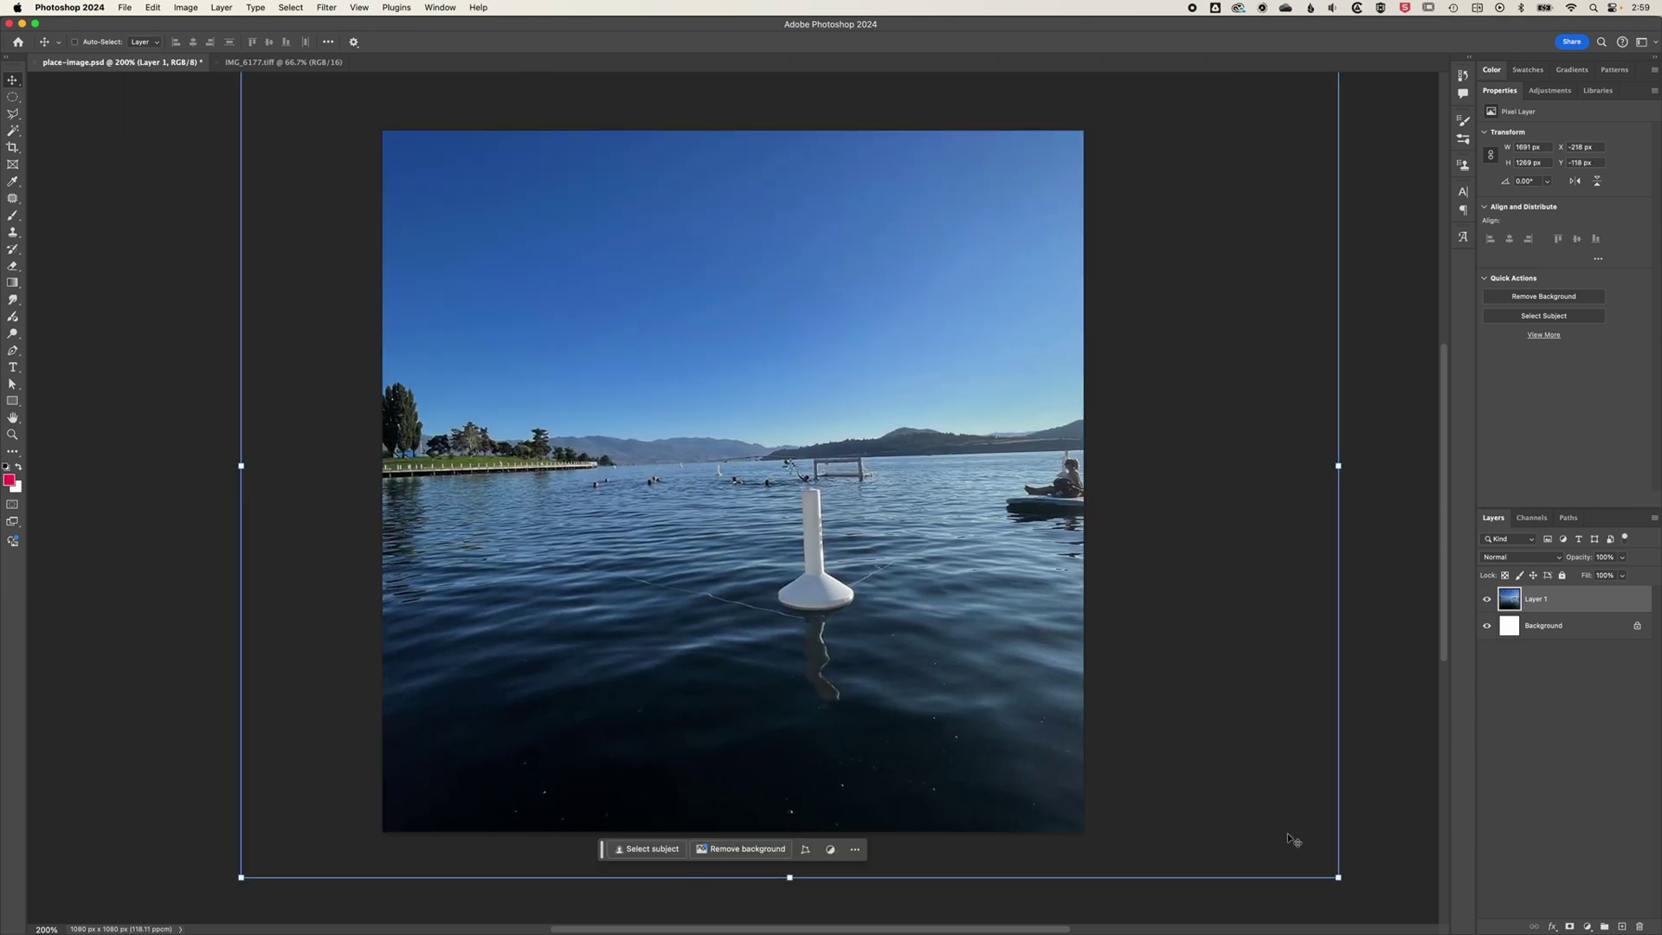
pyautogui.moveTo(1337, 876); pyautogui.dragTo(1283, 837)
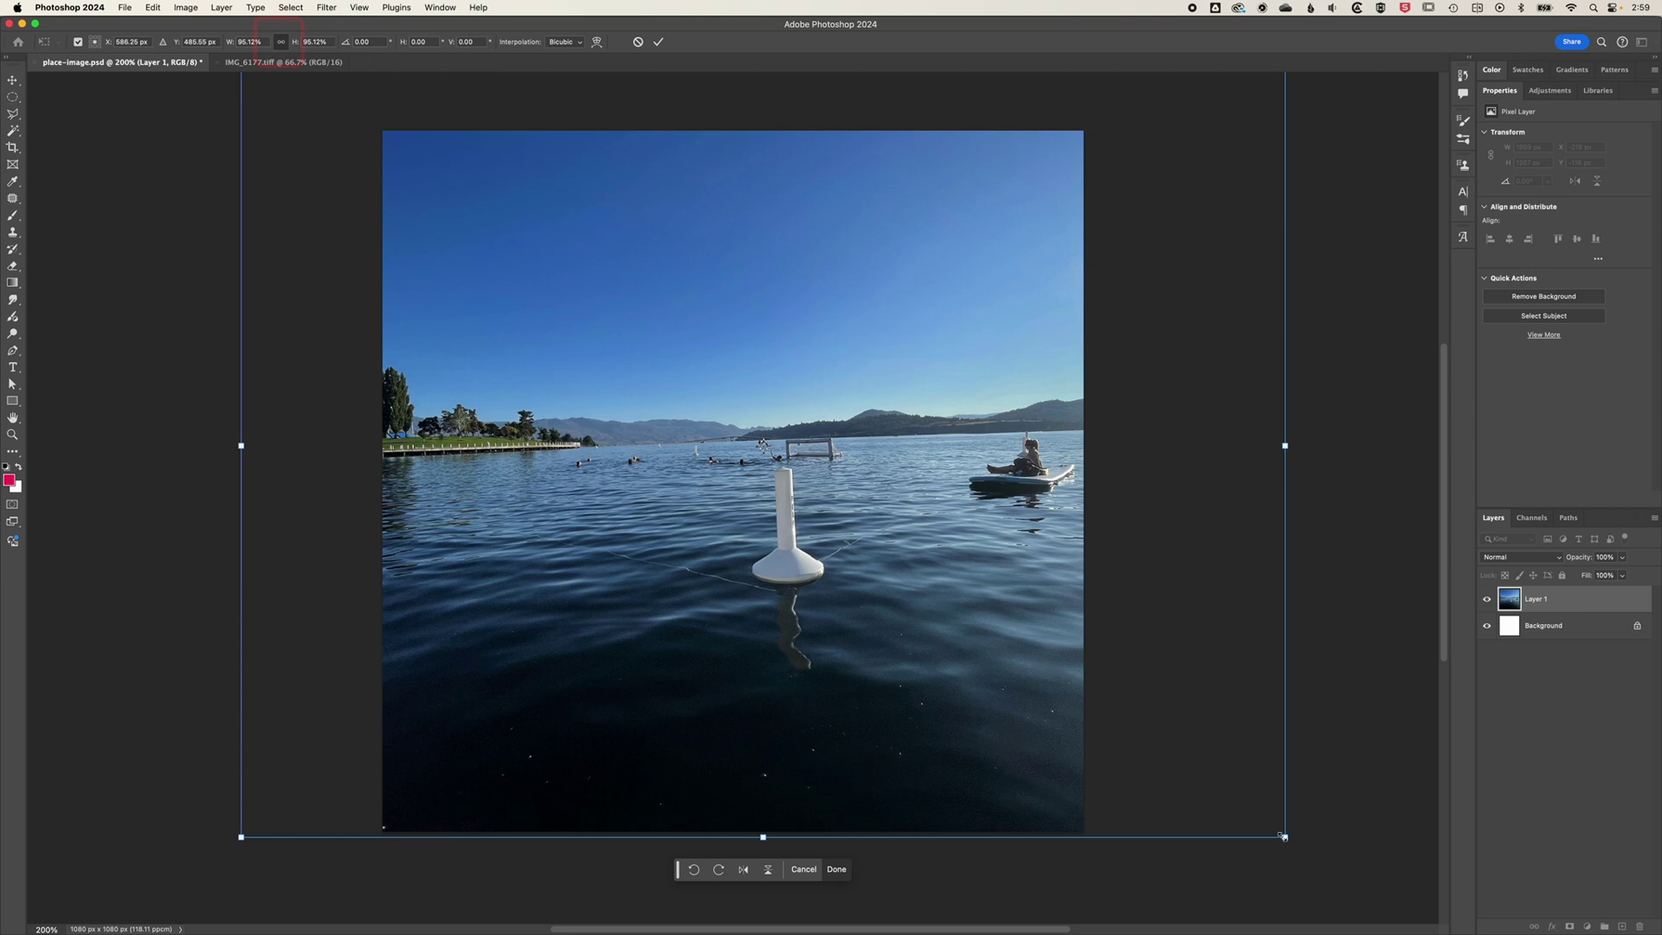
pyautogui.moveTo(1285, 836); pyautogui.dragTo(1116, 731)
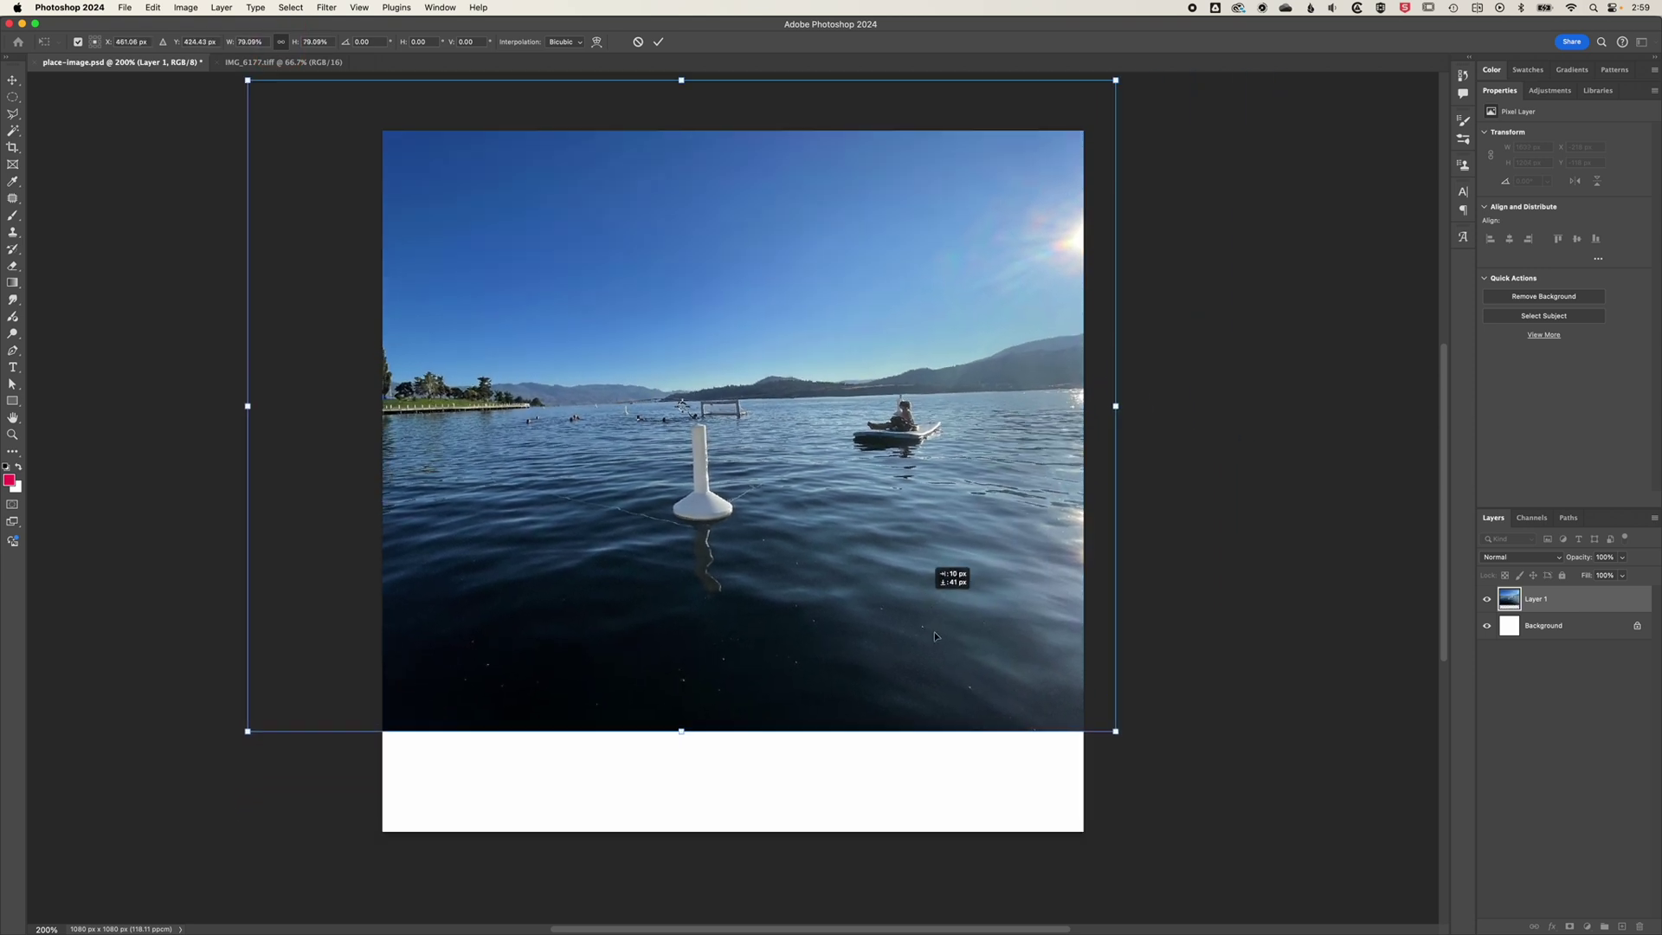
pyautogui.moveTo(934, 631); pyautogui.dragTo(967, 665)
pyautogui.moveTo(1149, 769); pyautogui.dragTo(1272, 828)
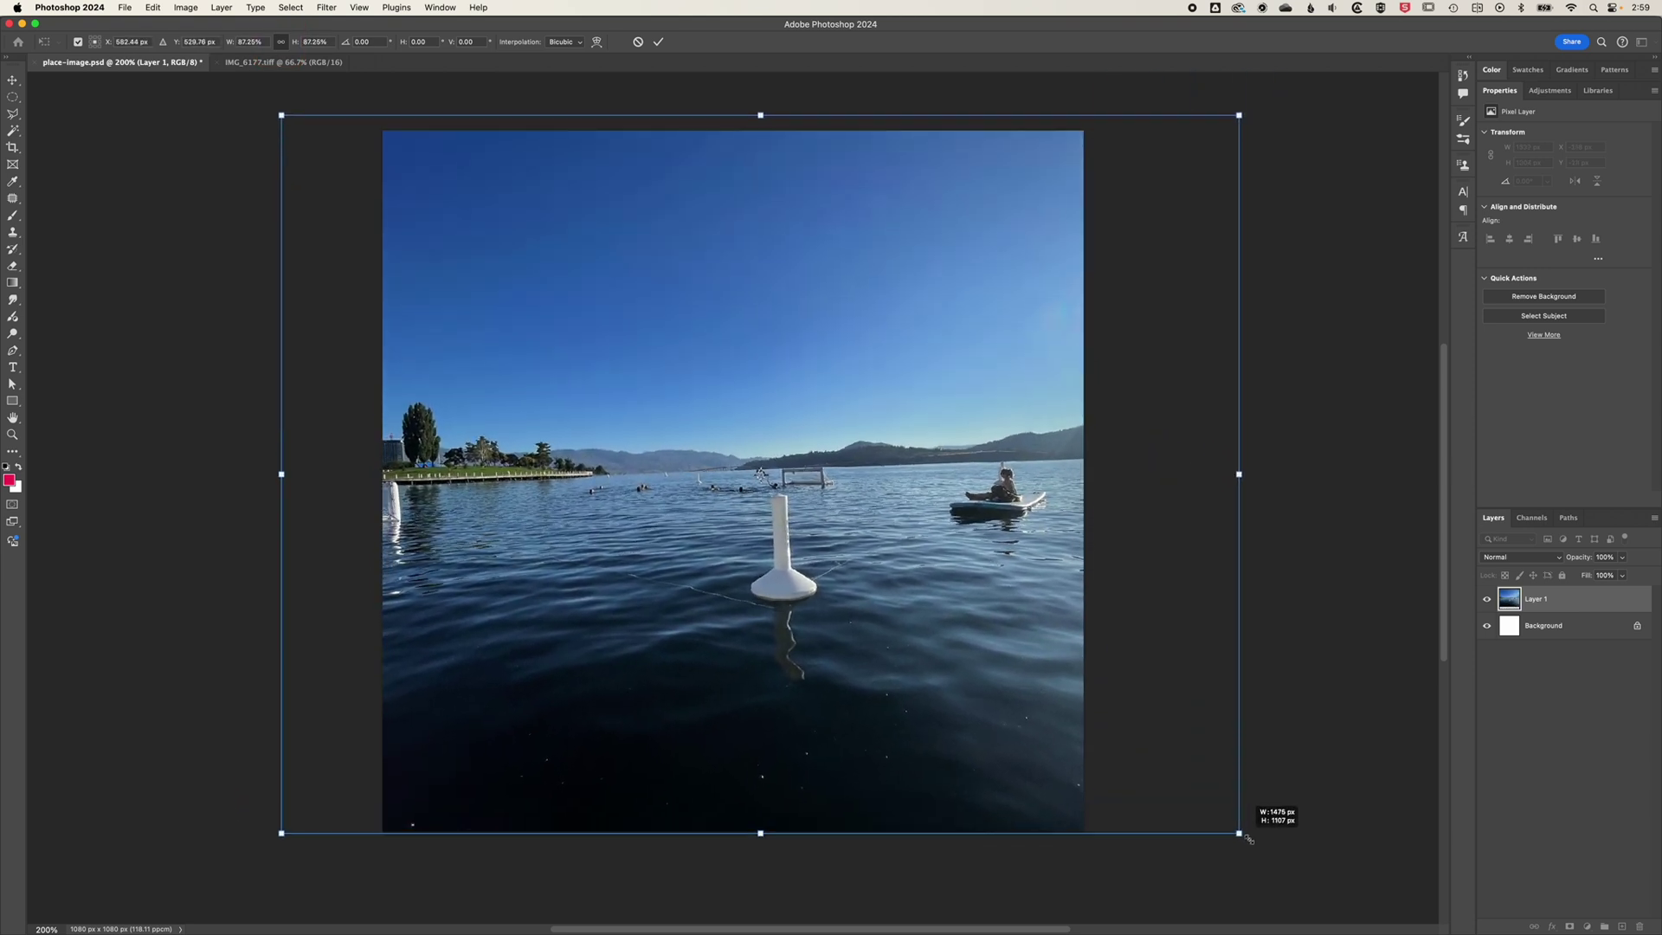
pyautogui.moveTo(843, 673); pyautogui.dragTo(798, 669)
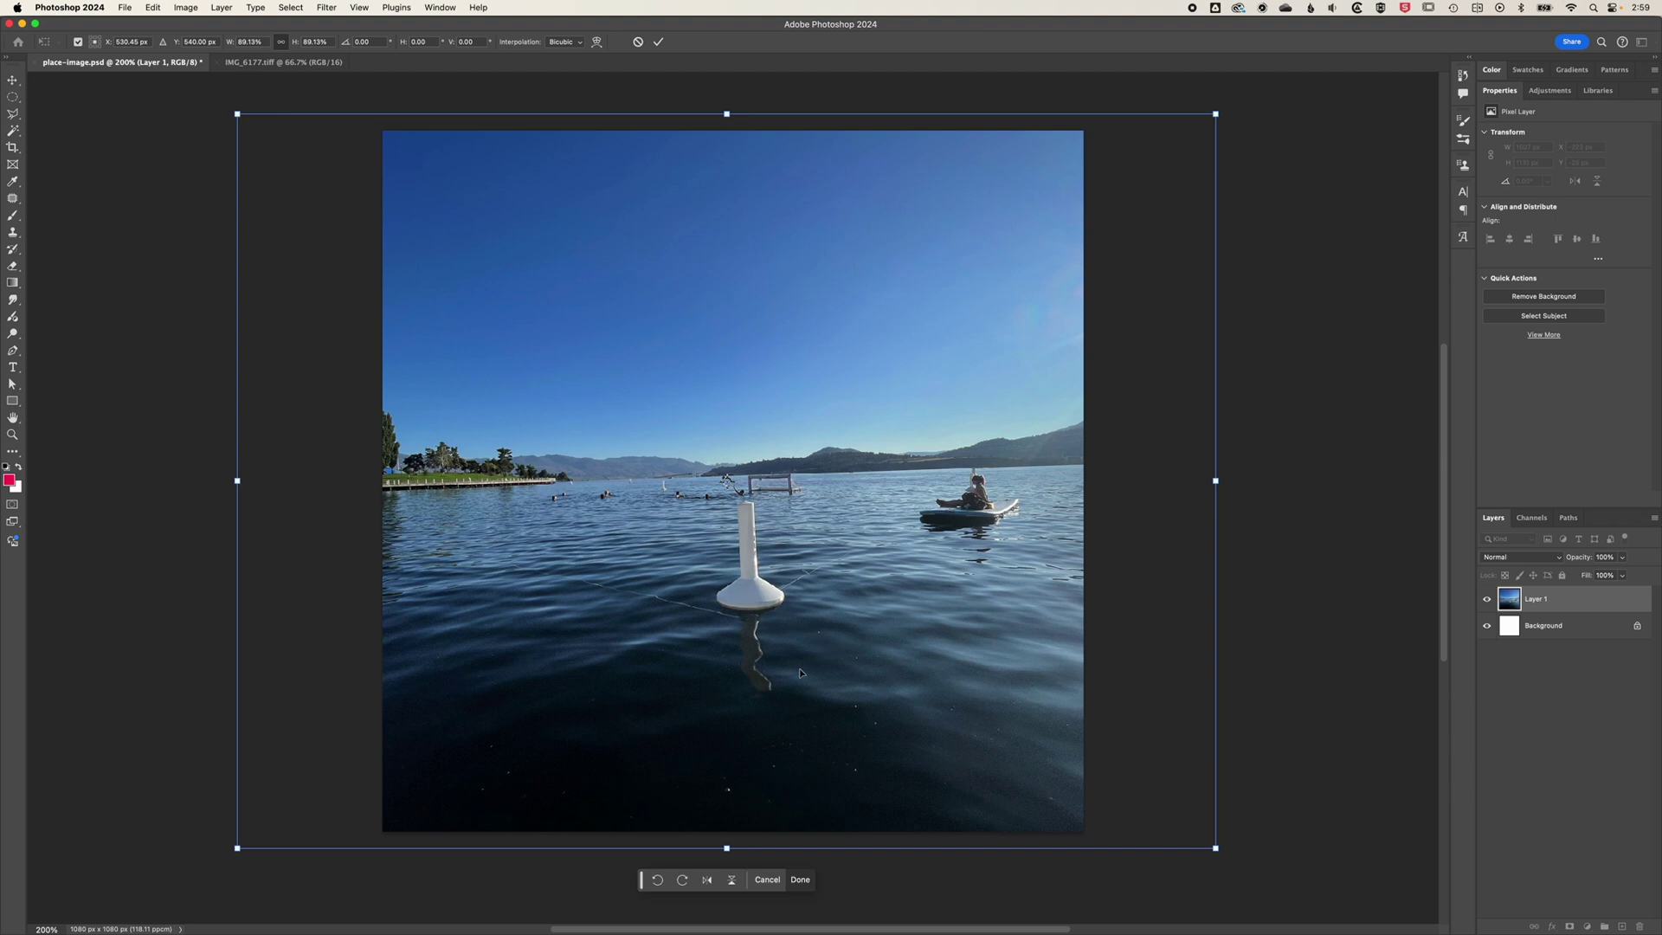
pyautogui.press('Return')
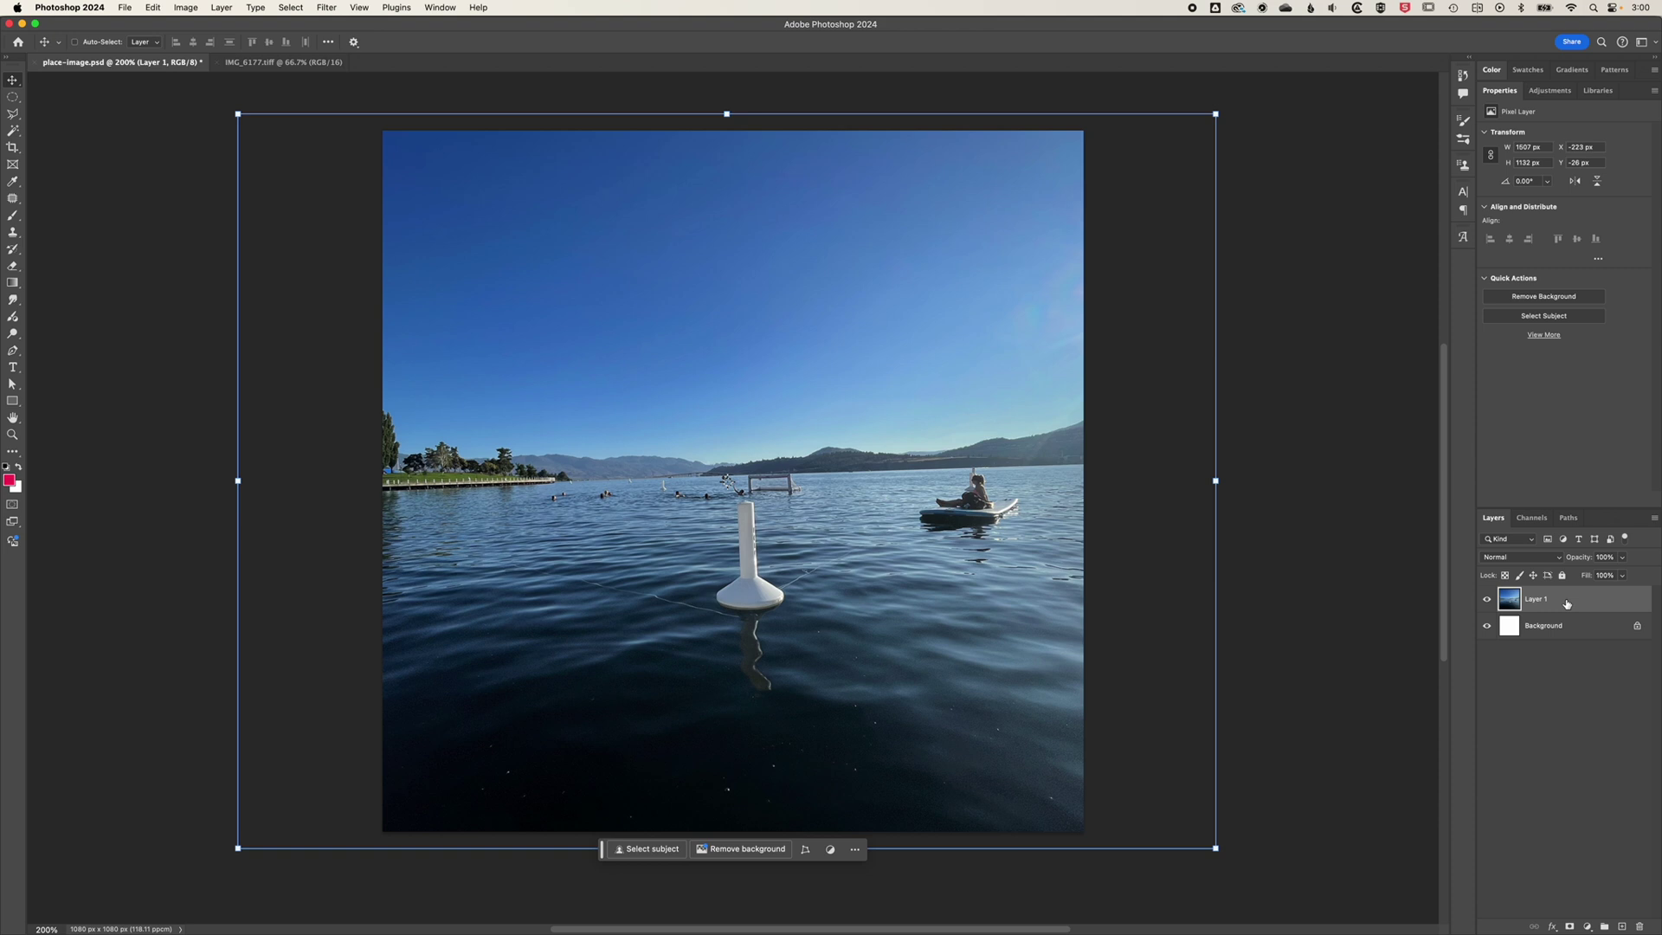
# Delete the lake photo layer and paste the photo into place-image.psd again.
pyautogui.moveTo(1566, 602); pyautogui.dragTo(1605, 925)
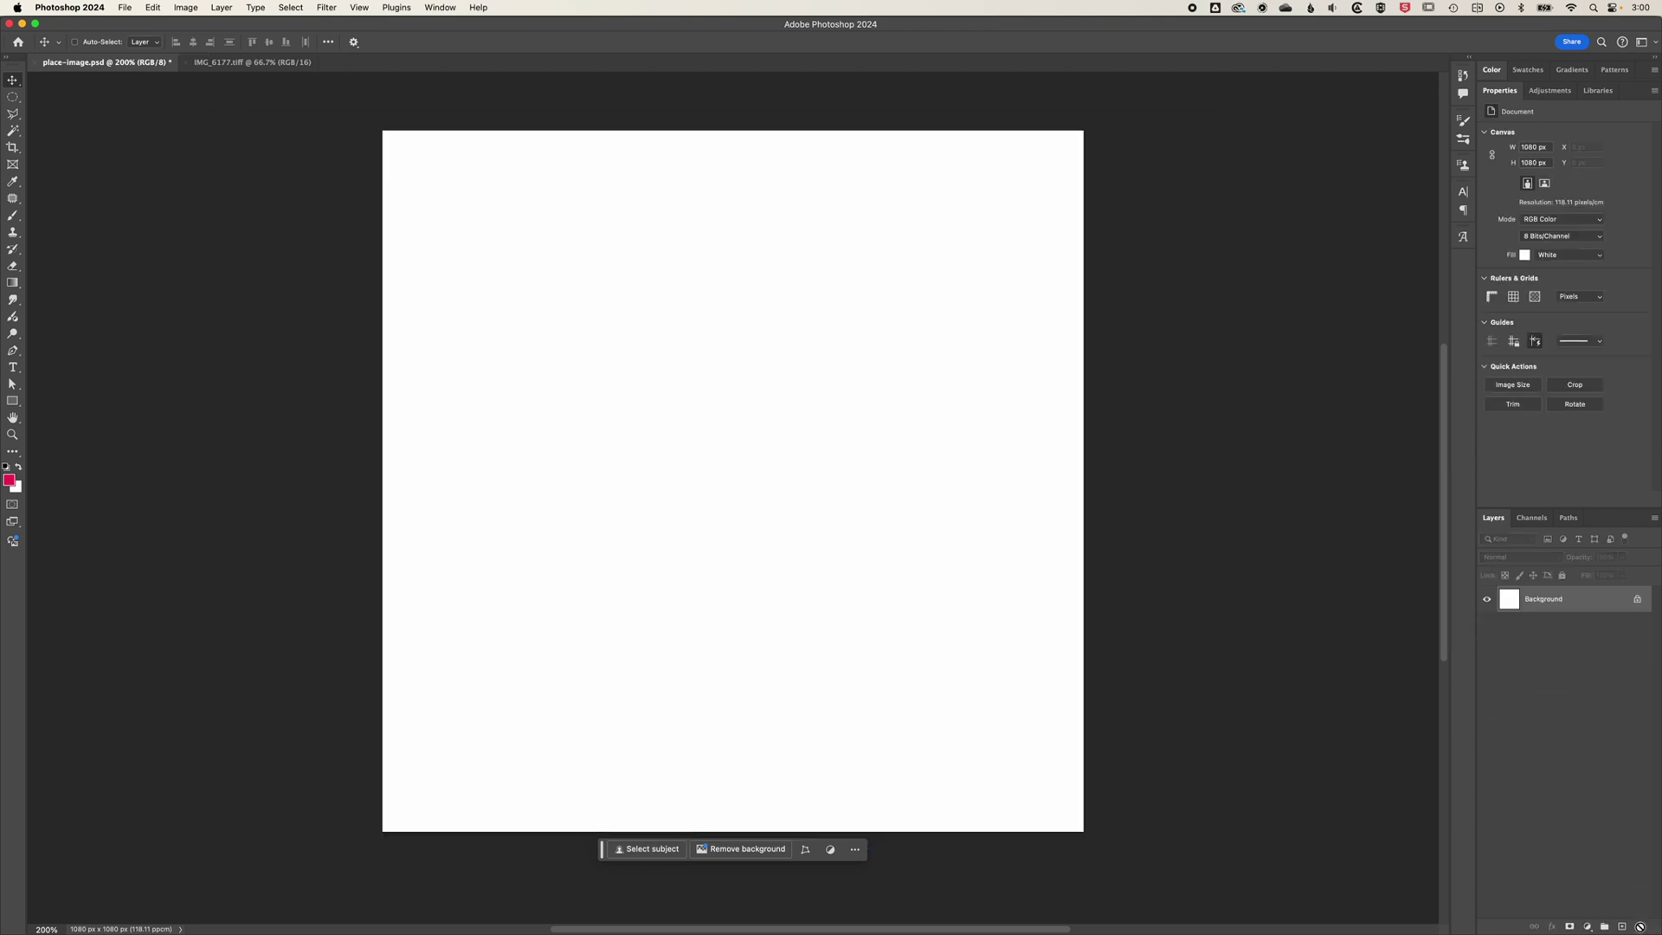
pyautogui.click(235, 62)
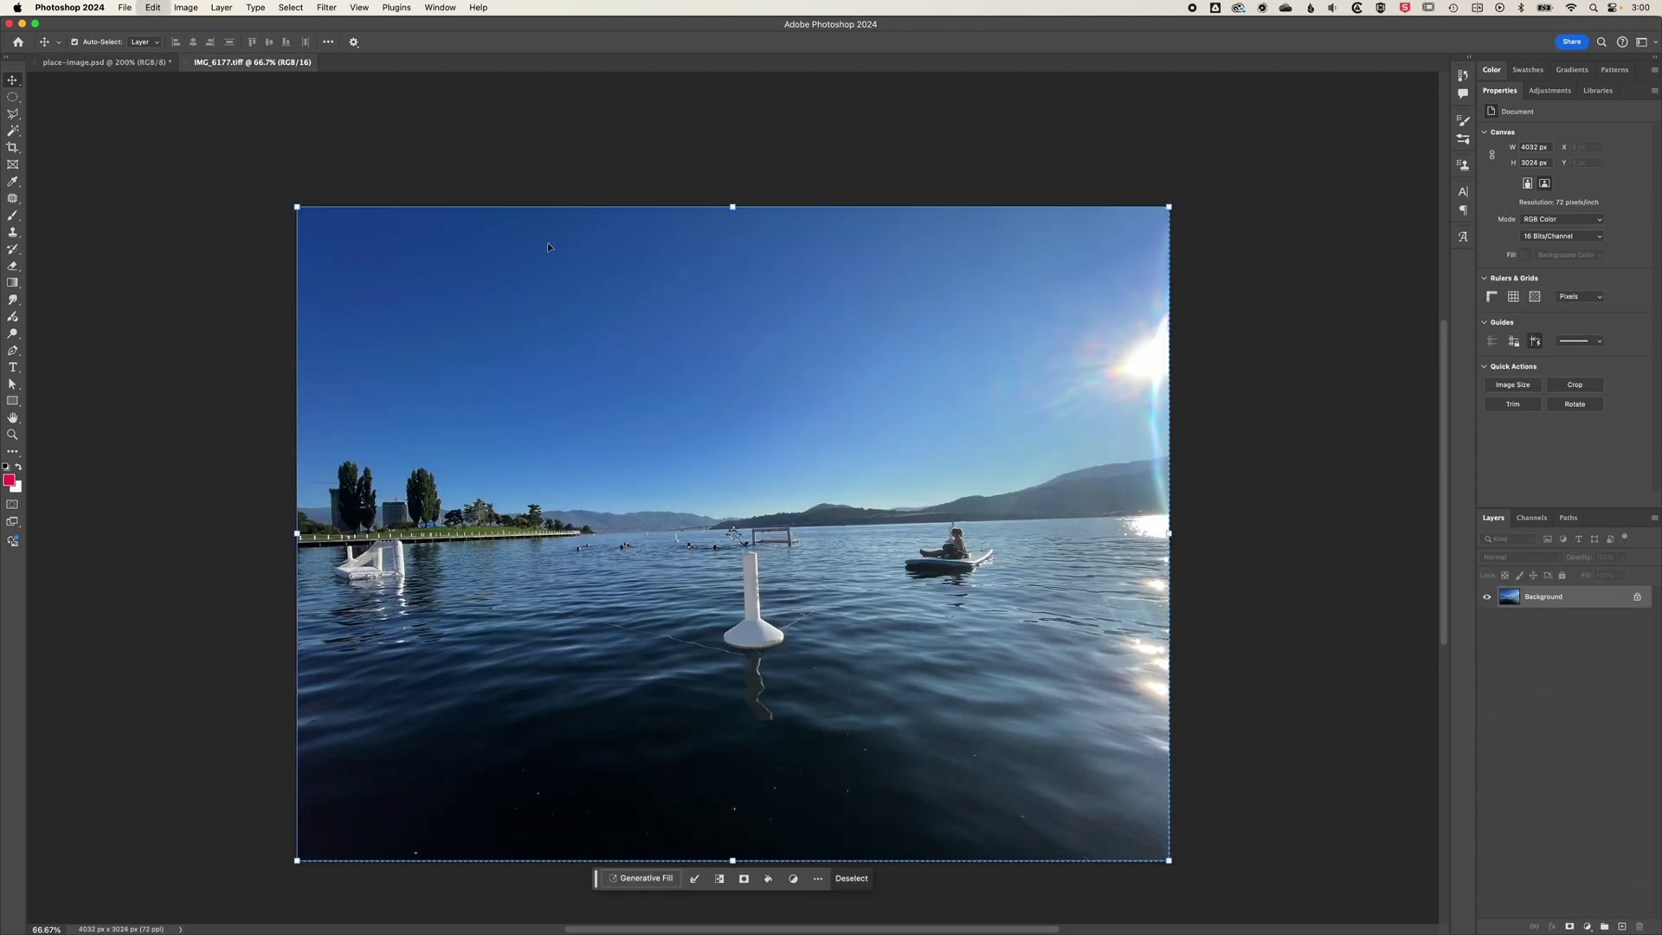
pyautogui.click(121, 62)
pyautogui.press('super+v')
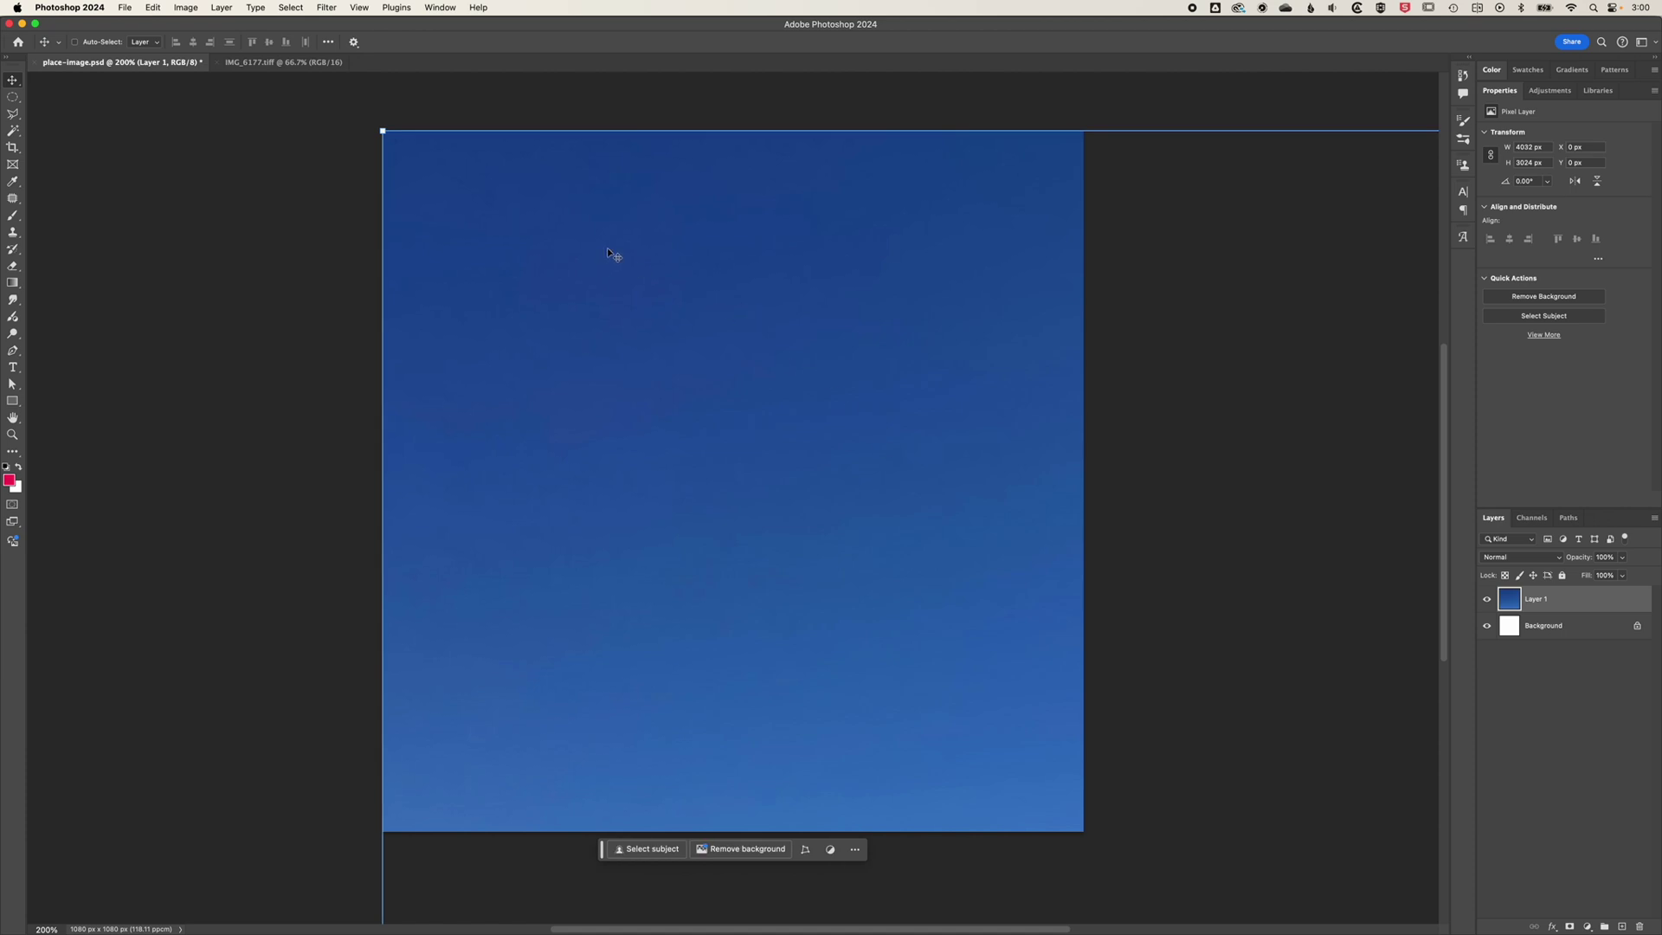
# Fit the layer on screen and shrink the photo to roughly 43% over the canvas.
pyautogui.click(360, 8)
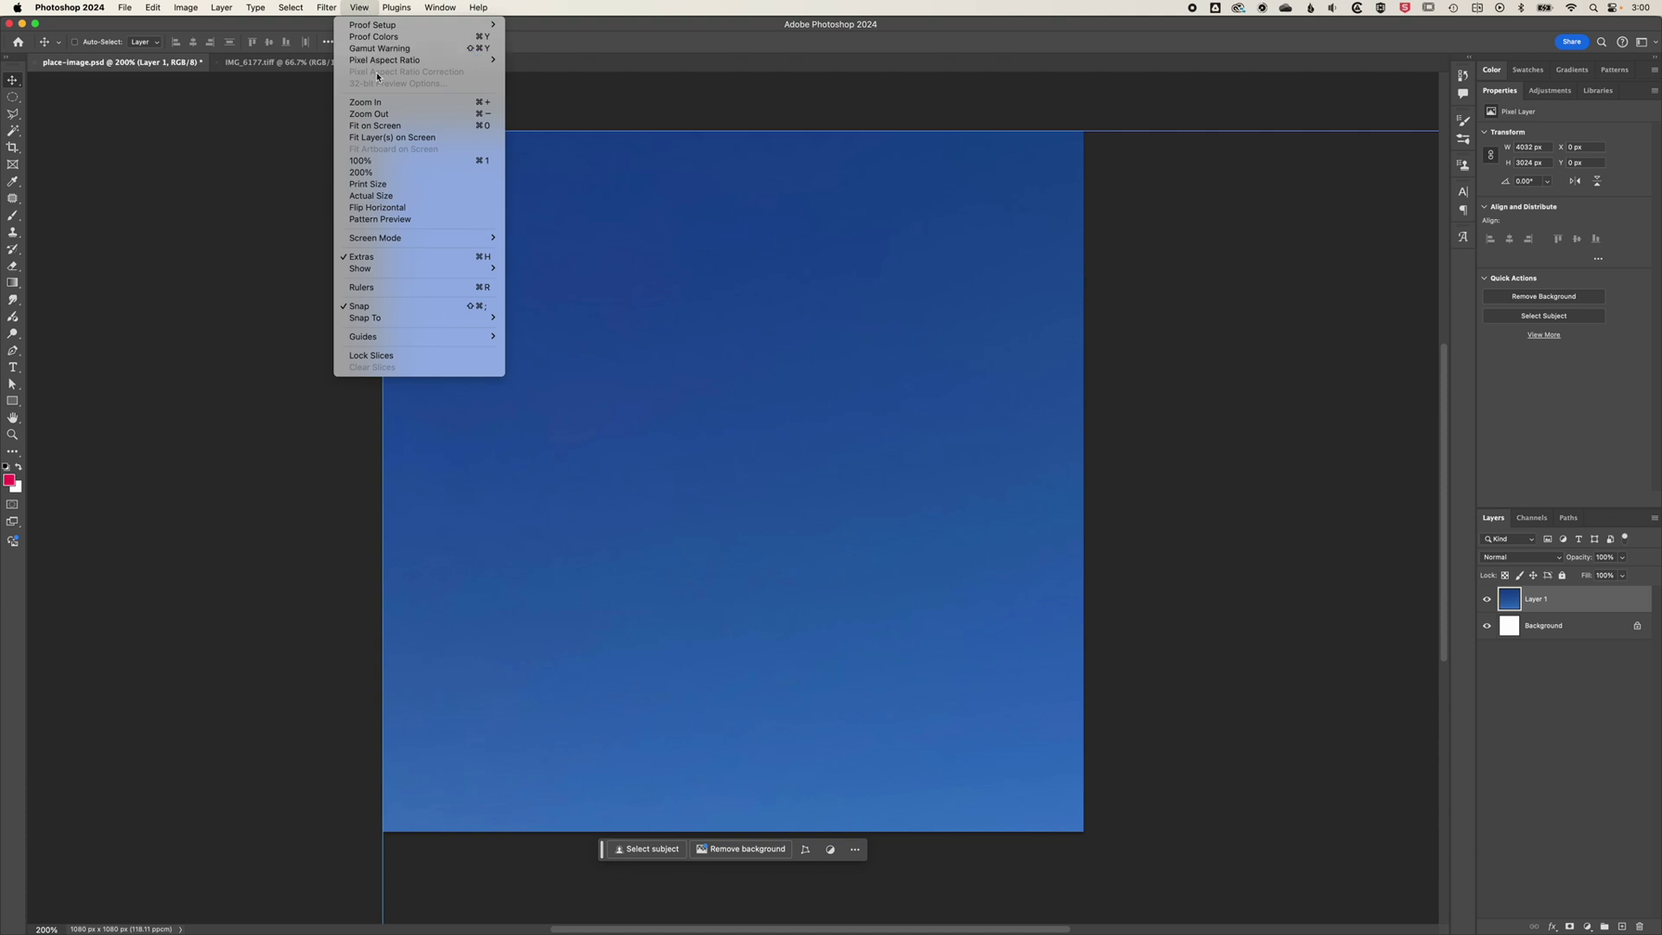
pyautogui.click(391, 136)
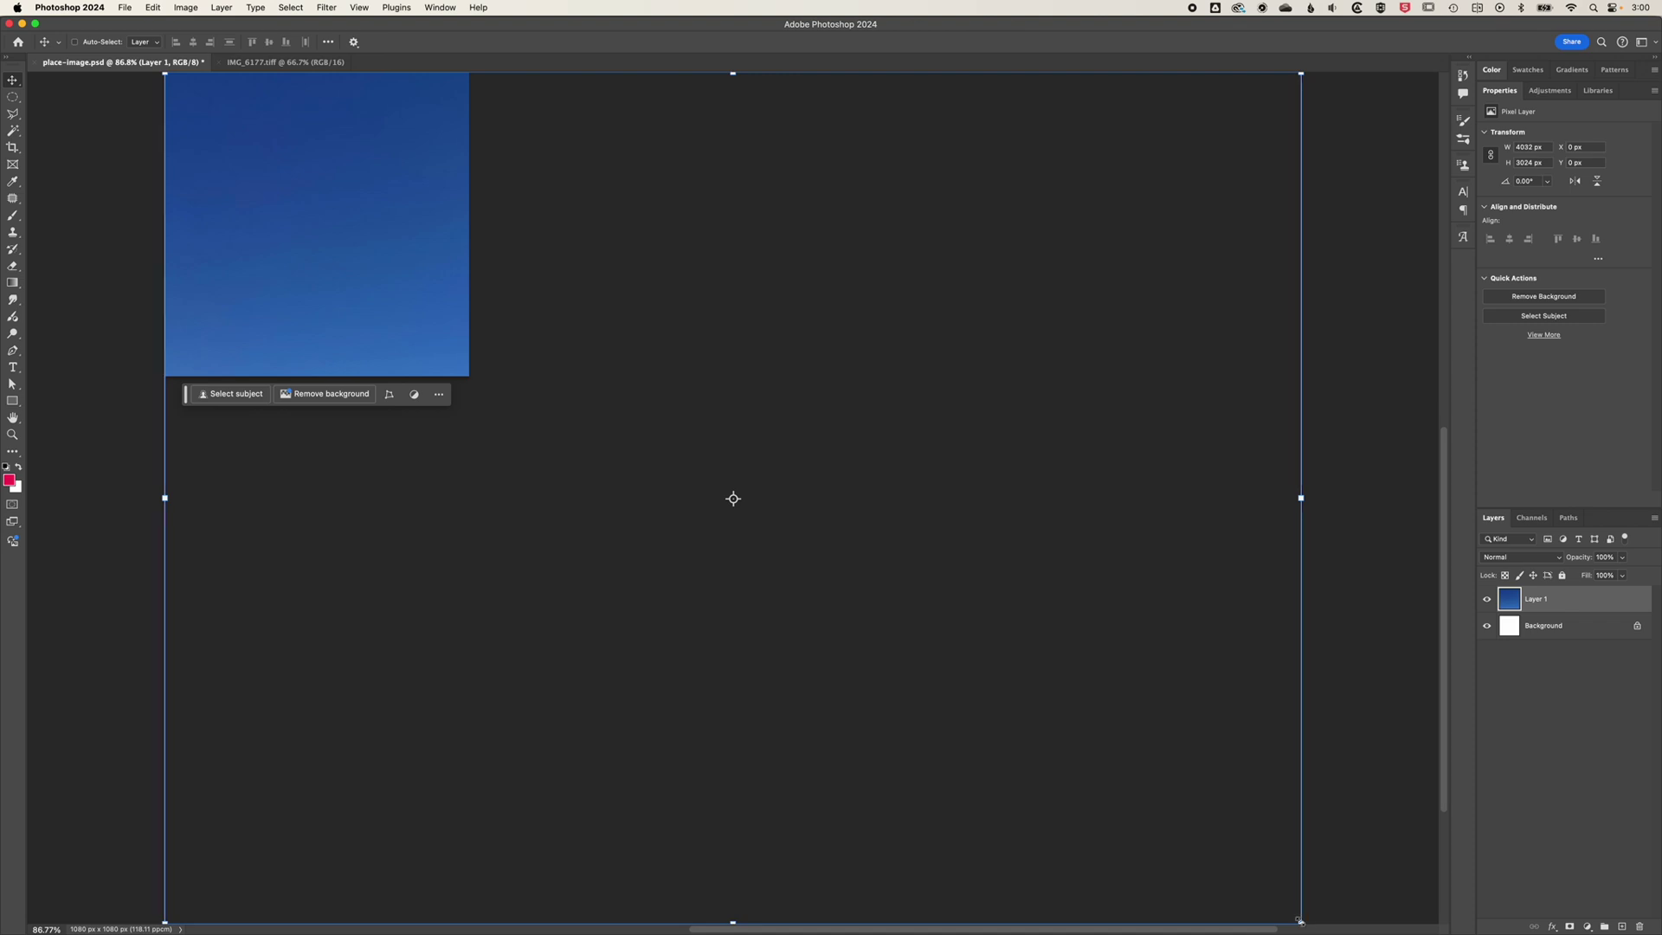
pyautogui.moveTo(1299, 919)
pyautogui.mouseDown()
pyautogui.moveTo(656, 440)
pyautogui.moveTo(471, 358)
pyautogui.mouseUp()
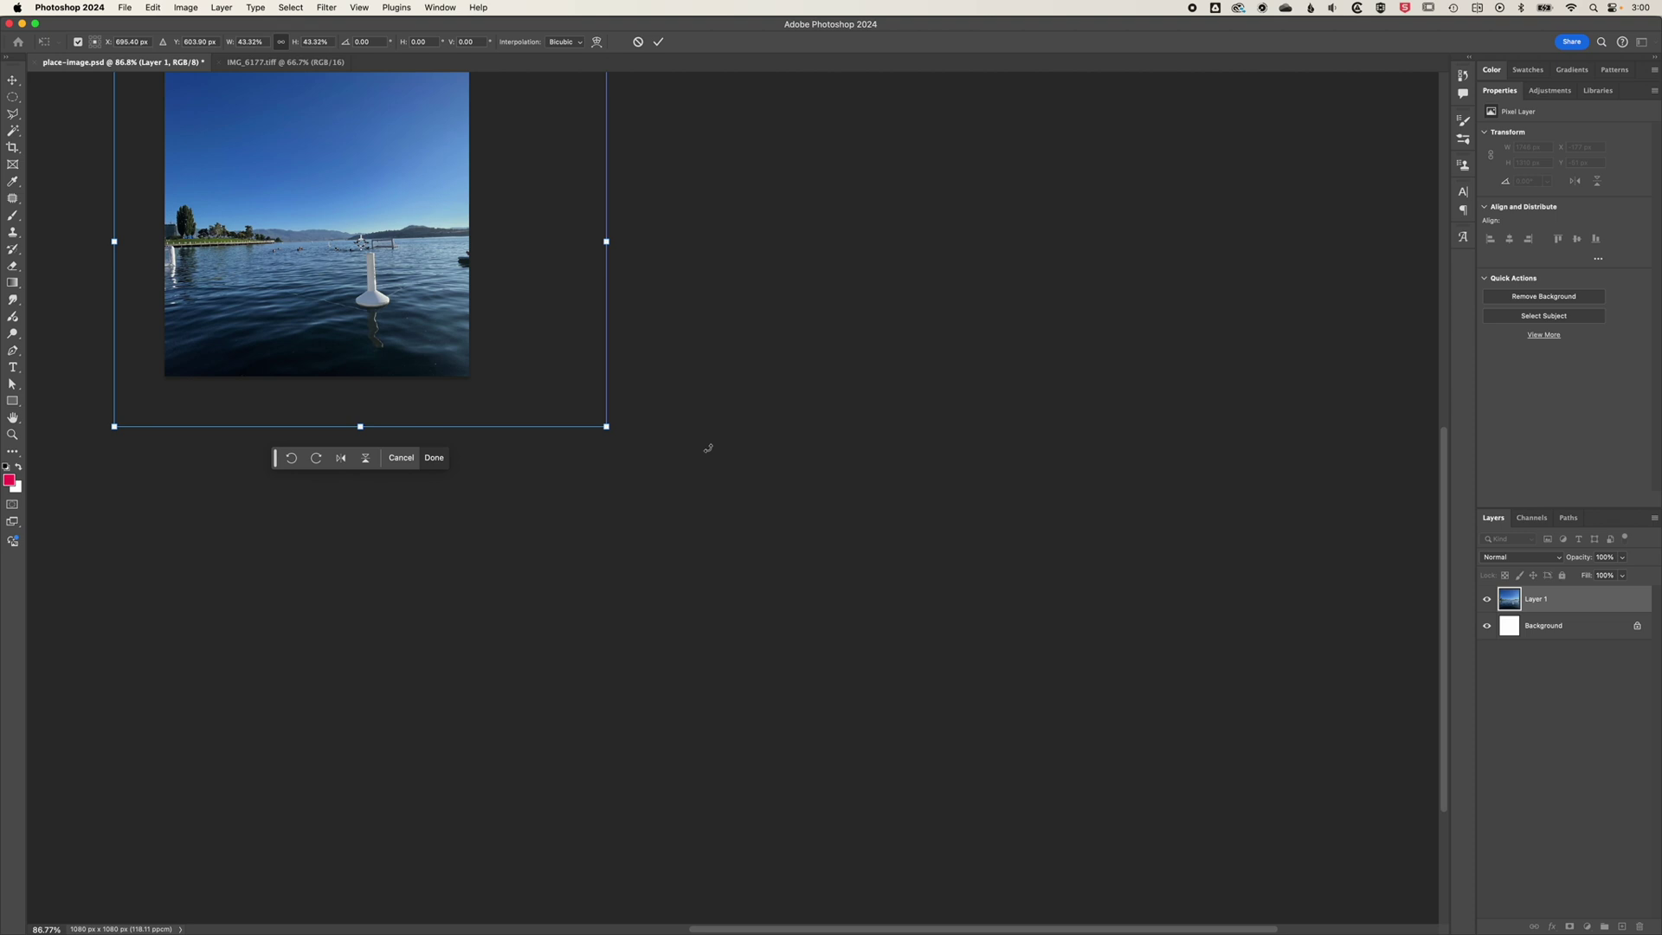
pyautogui.moveTo(729, 416); pyautogui.dragTo(1039, 626)
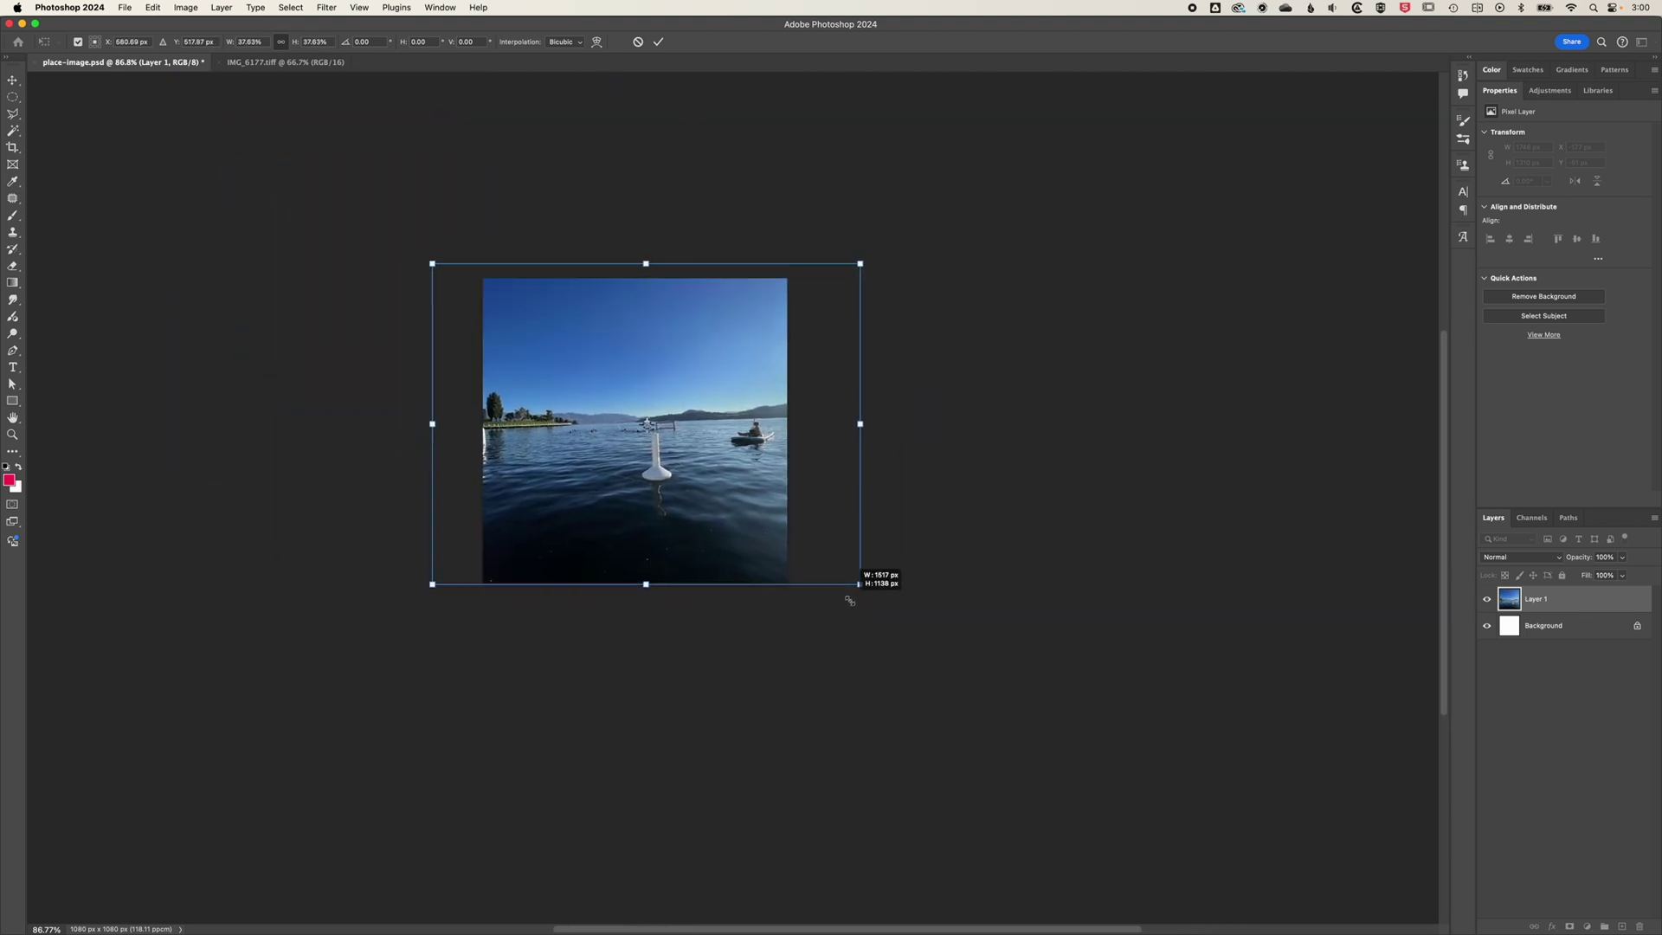
pyautogui.moveTo(924, 634); pyautogui.dragTo(870, 591)
pyautogui.moveTo(742, 504); pyautogui.dragTo(747, 515)
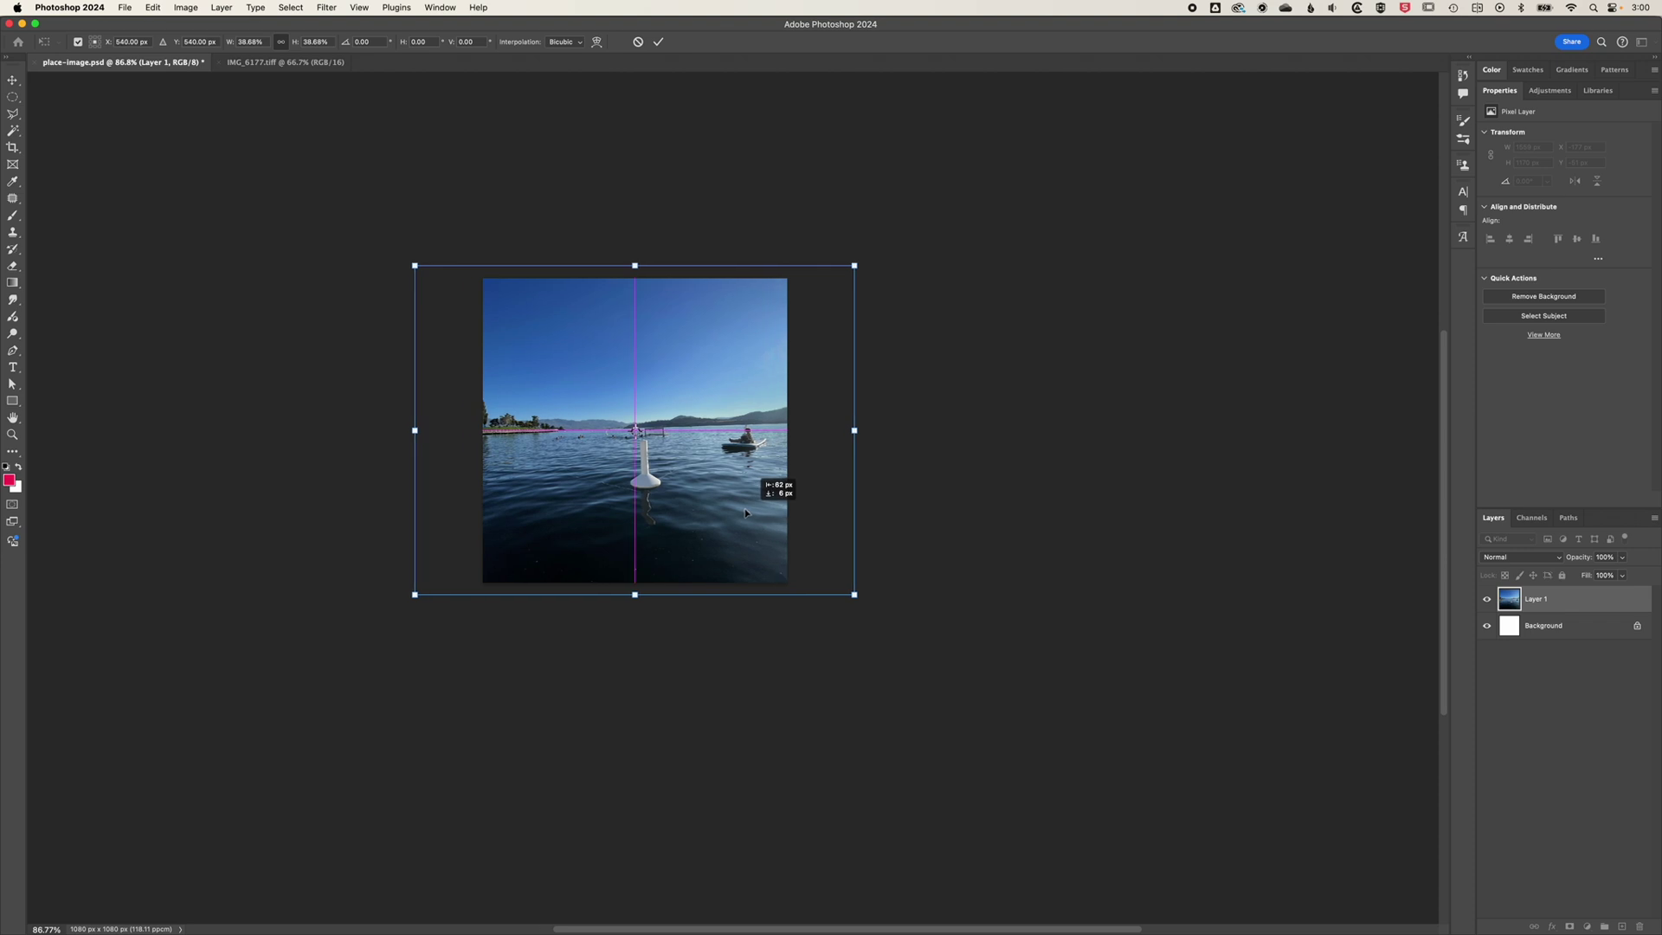
pyautogui.moveTo(428, 266); pyautogui.dragTo(423, 272)
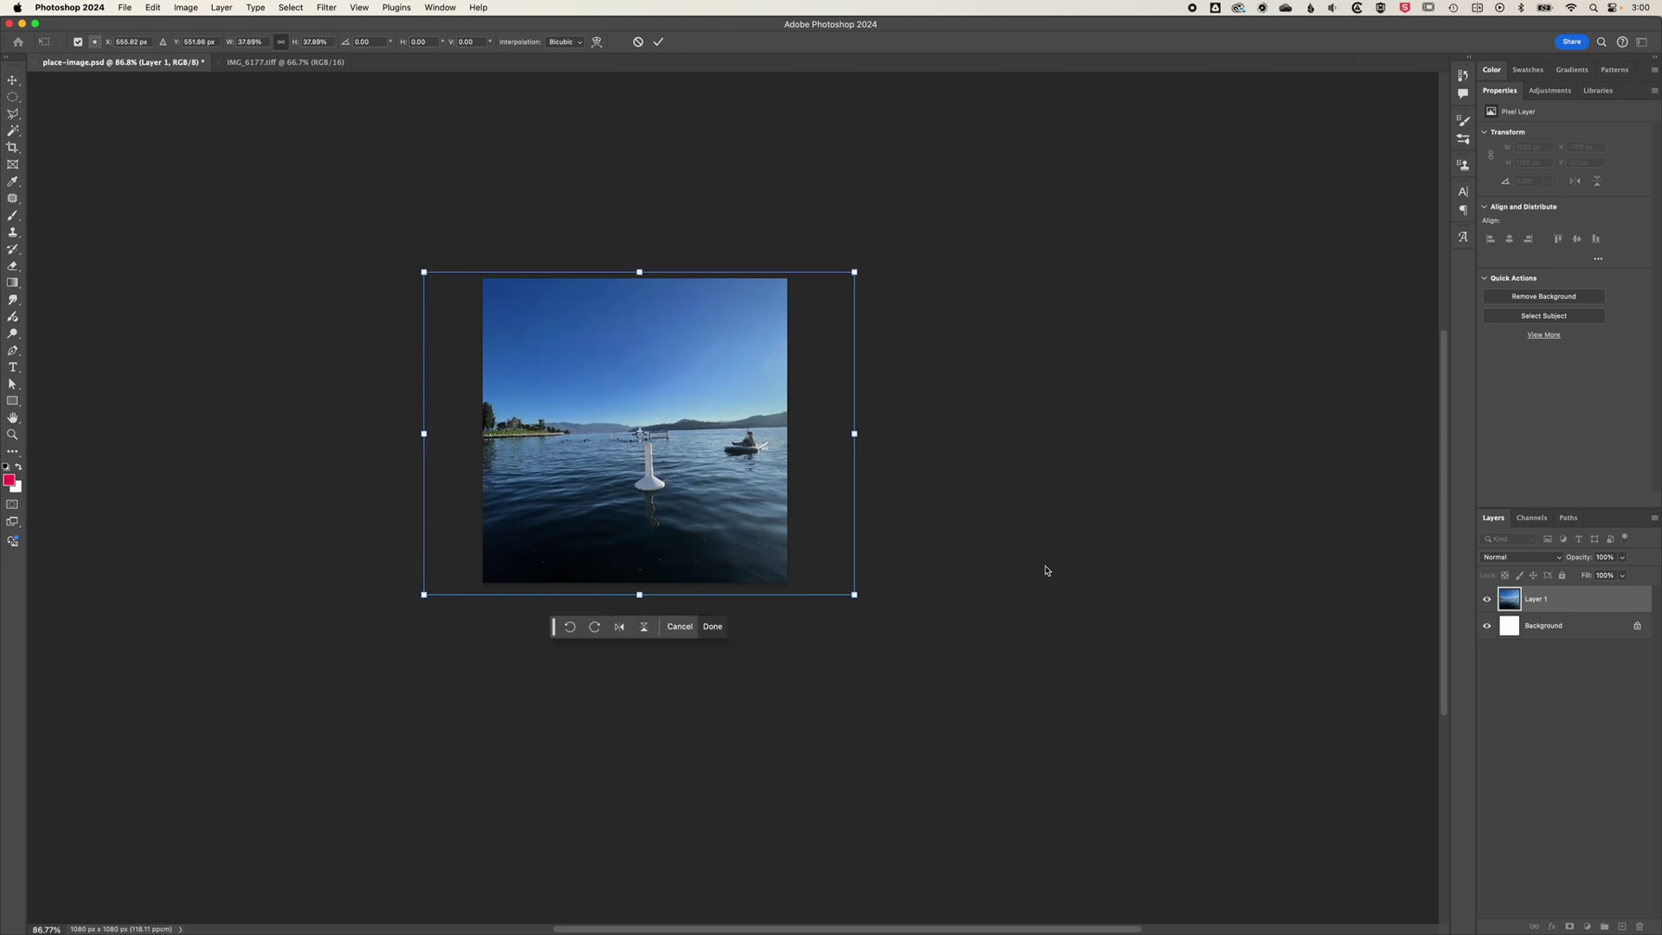
# Commit the transform, delete Layer 1, and re-paste the full photo from IMG_6177.tiff.
pyautogui.press('Return')
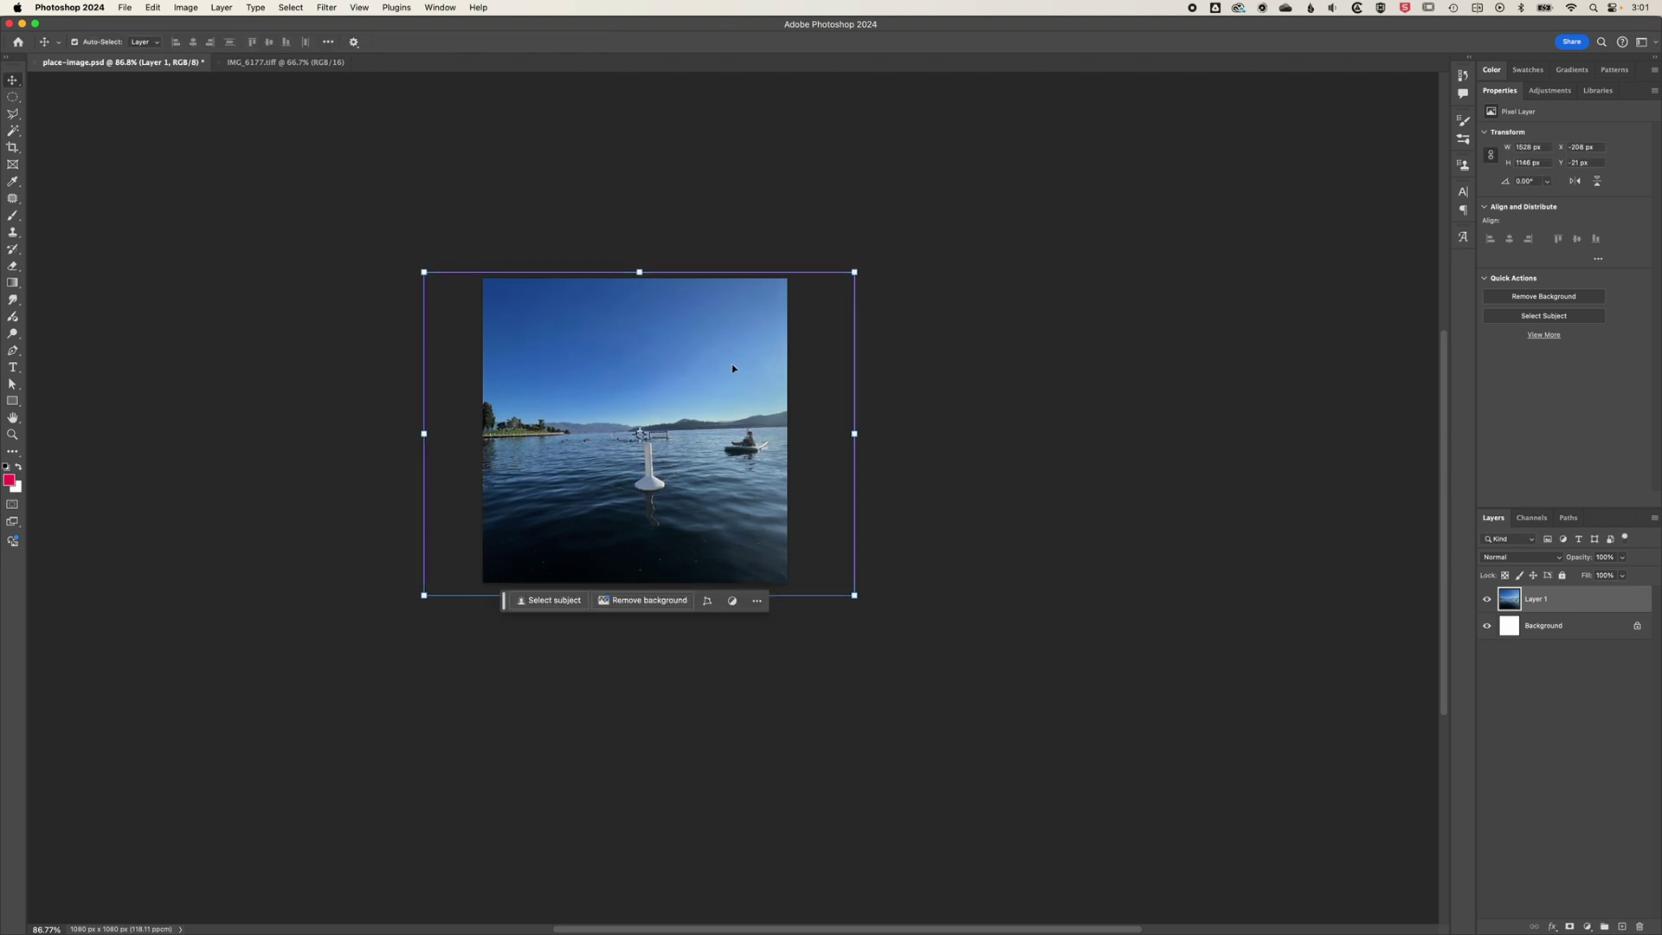
pyautogui.press('Delete')
pyautogui.click(248, 63)
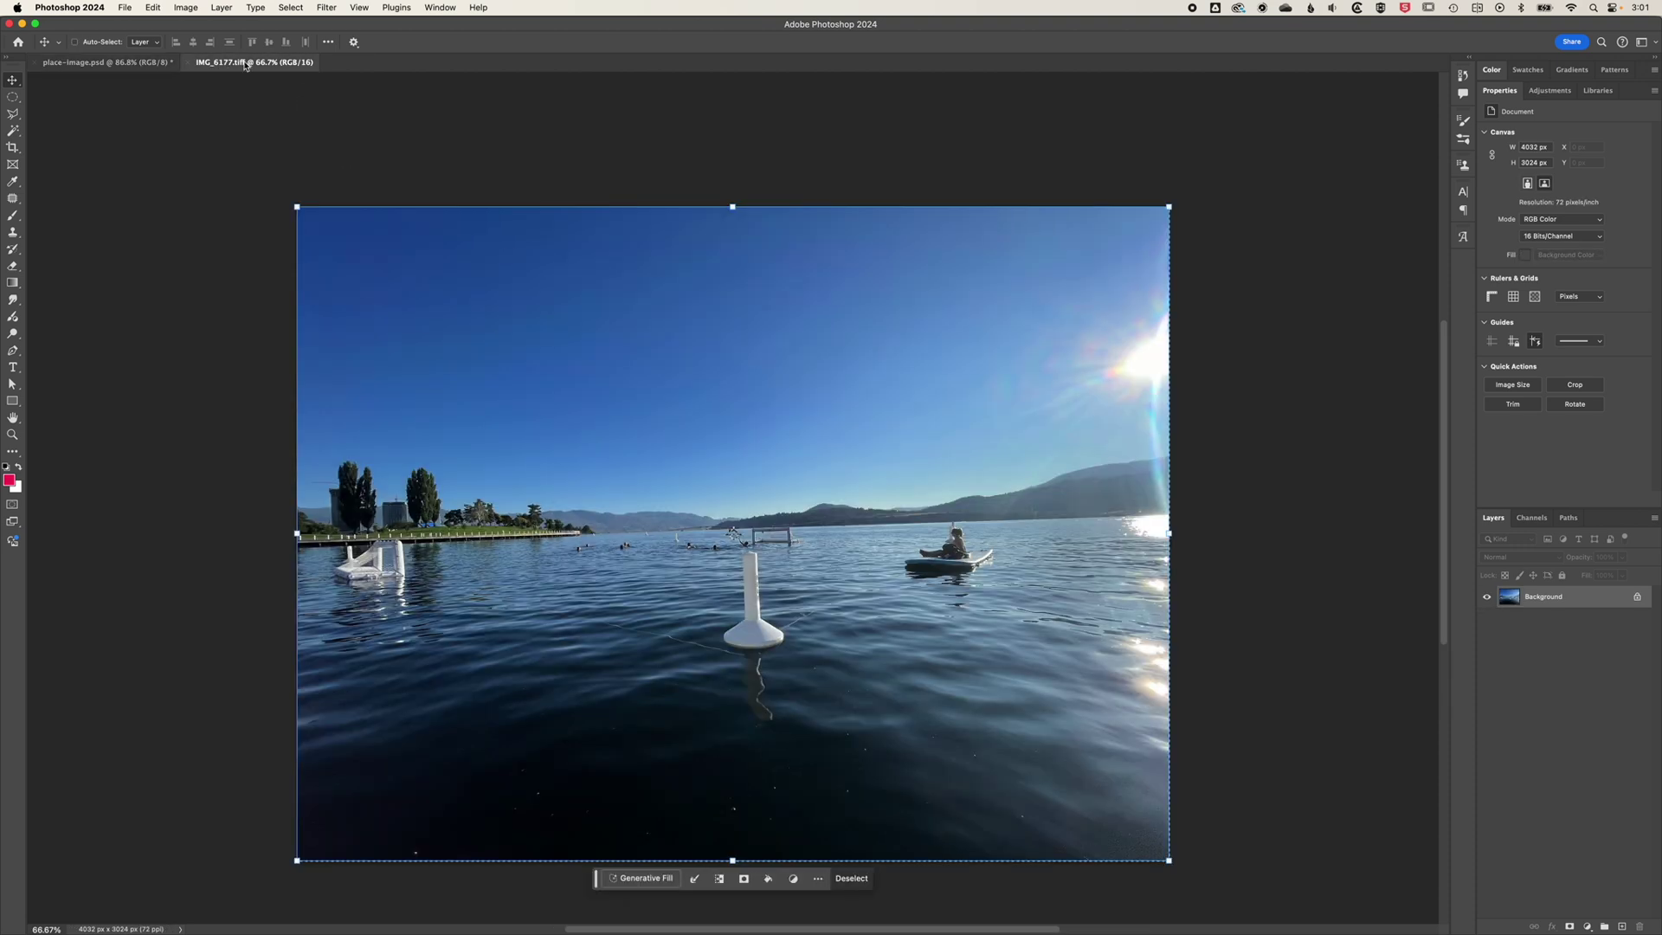
pyautogui.press('super+c')
pyautogui.click(104, 62)
pyautogui.press('super+v')
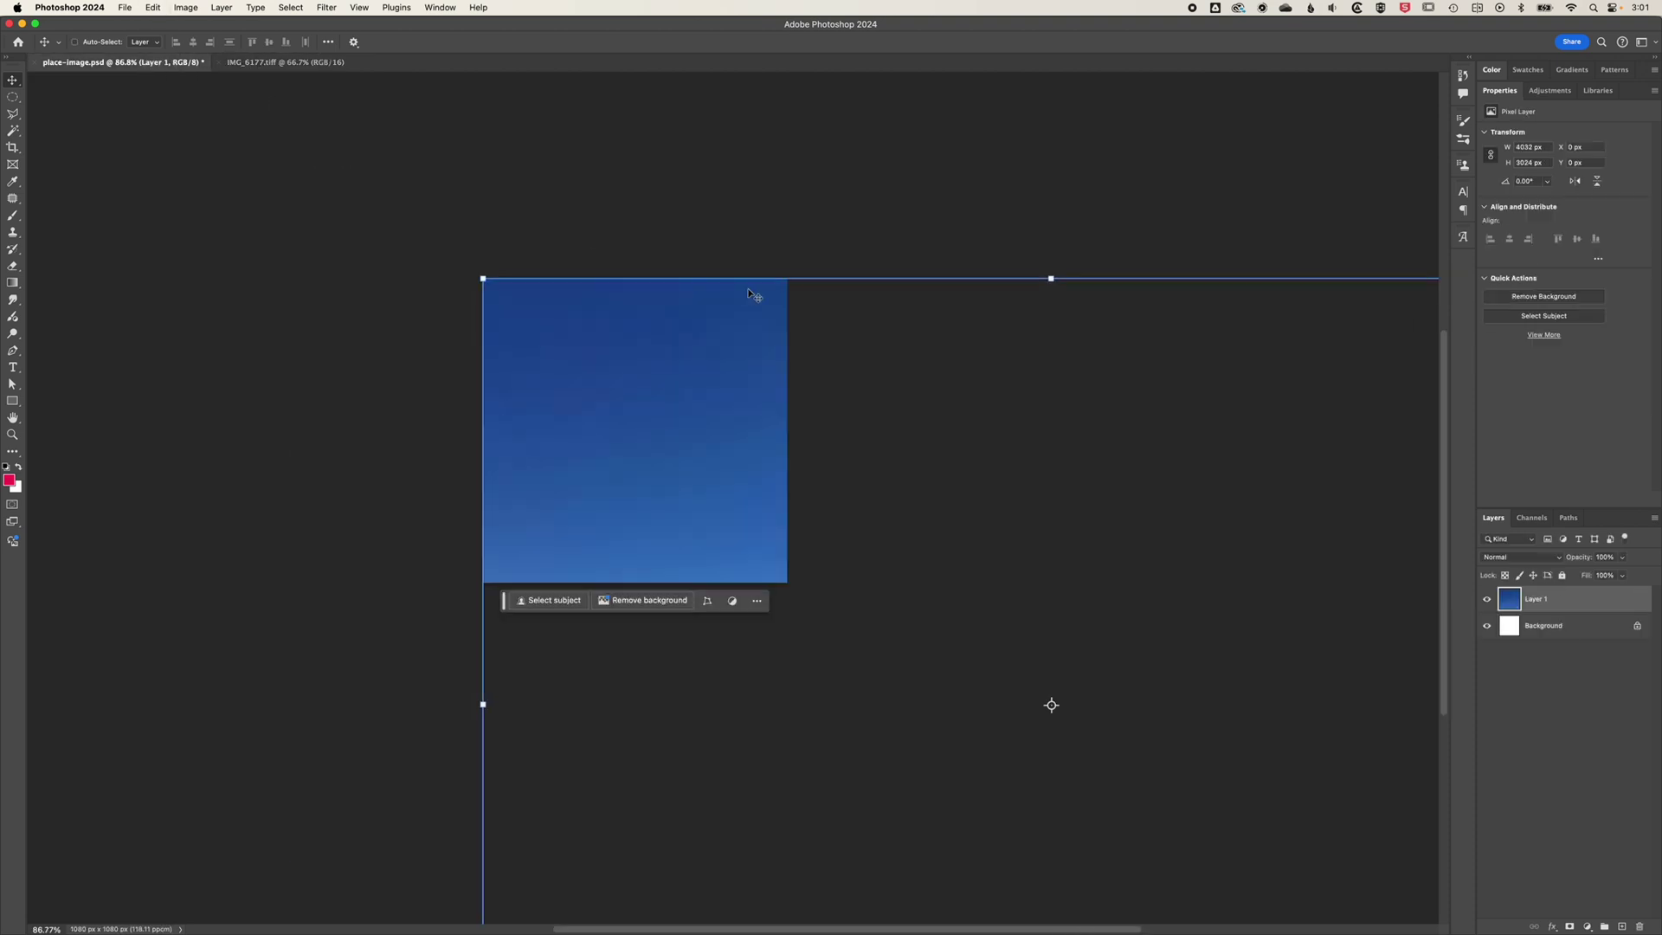
pyautogui.press('super+z')
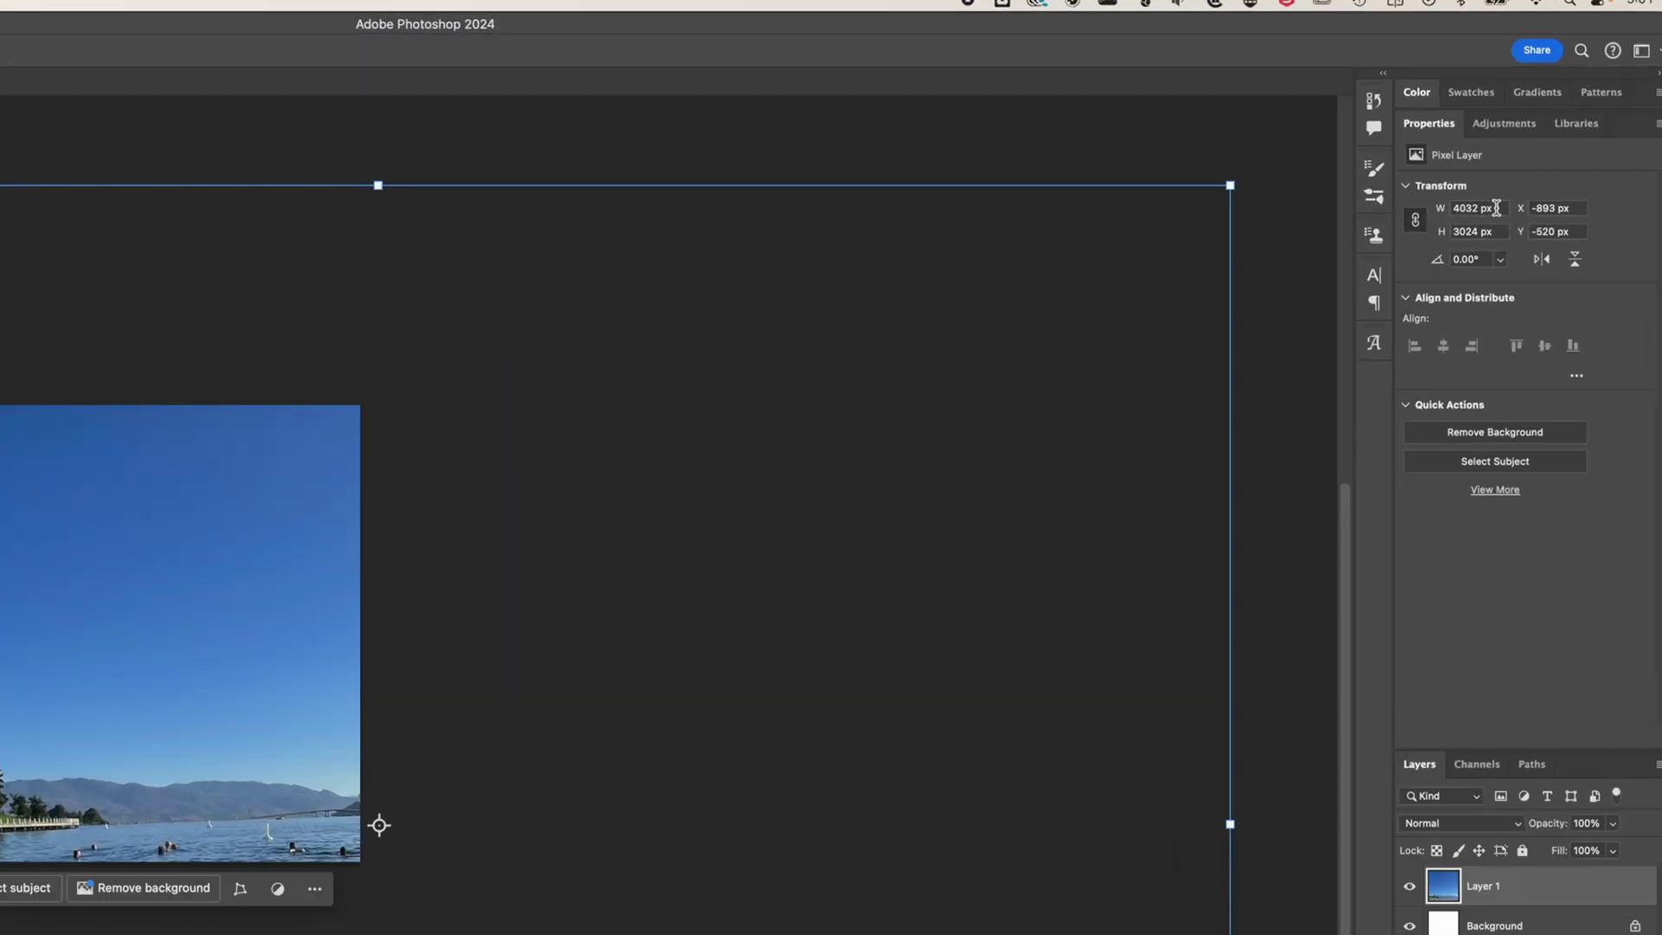
# Set the photo's height to 1080 px (1440 × 1080) in Properties.
pyautogui.click(1528, 161)
pyautogui.doubleClick(1481, 231)
pyautogui.write('108')
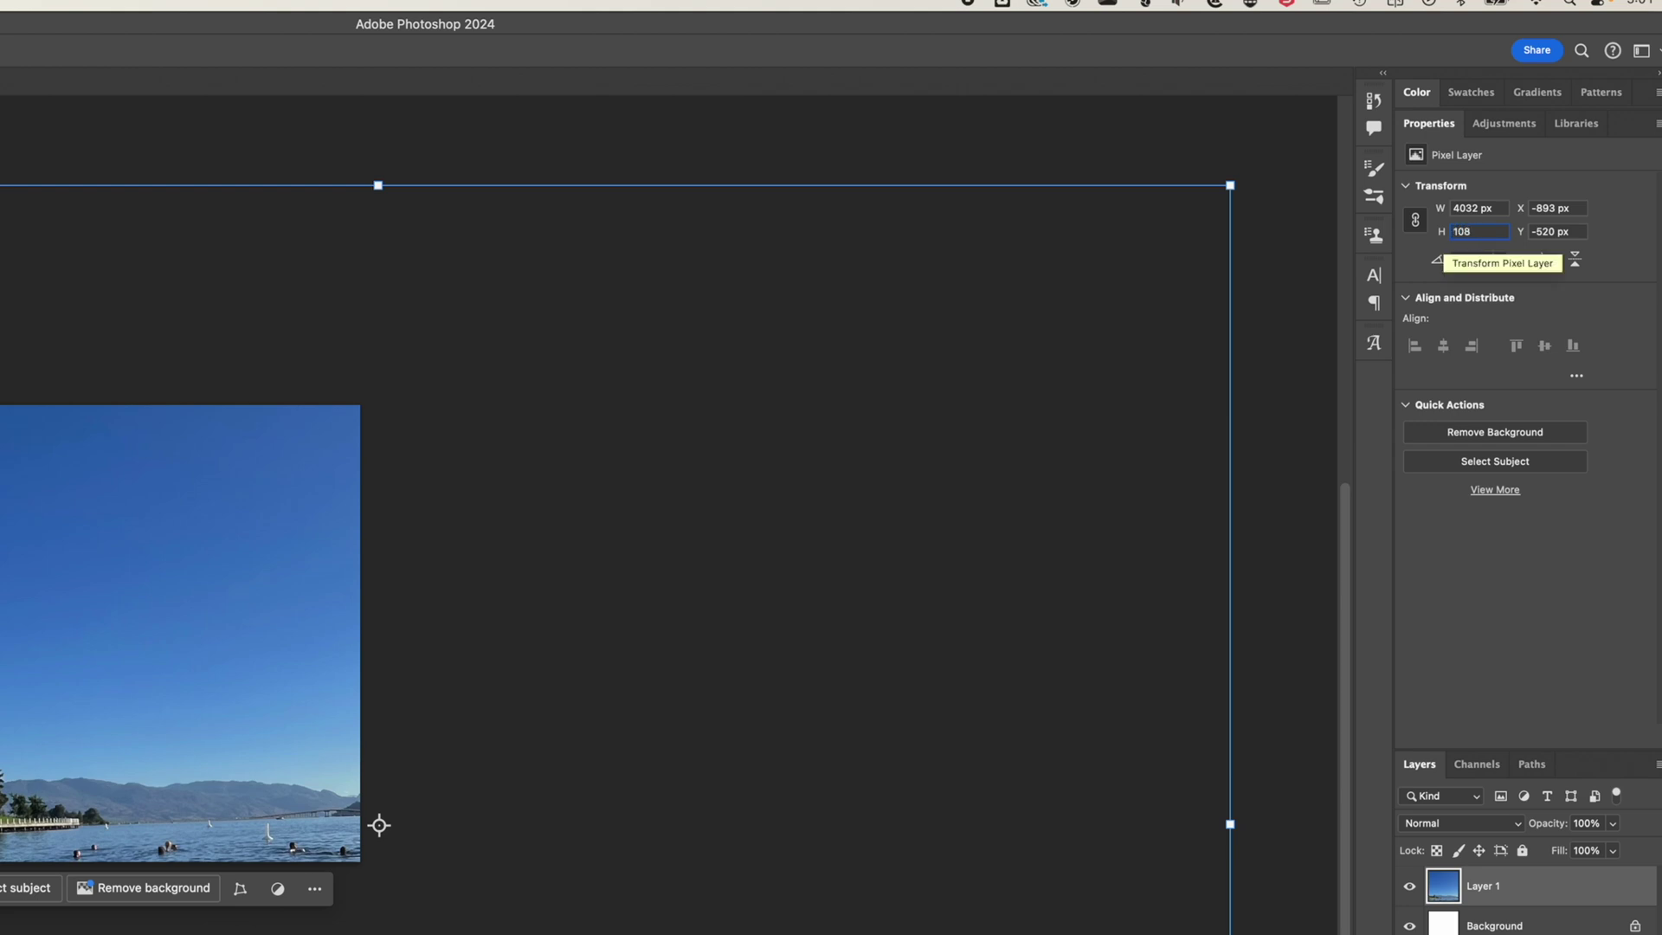
pyautogui.write('0')
pyautogui.press('Return')
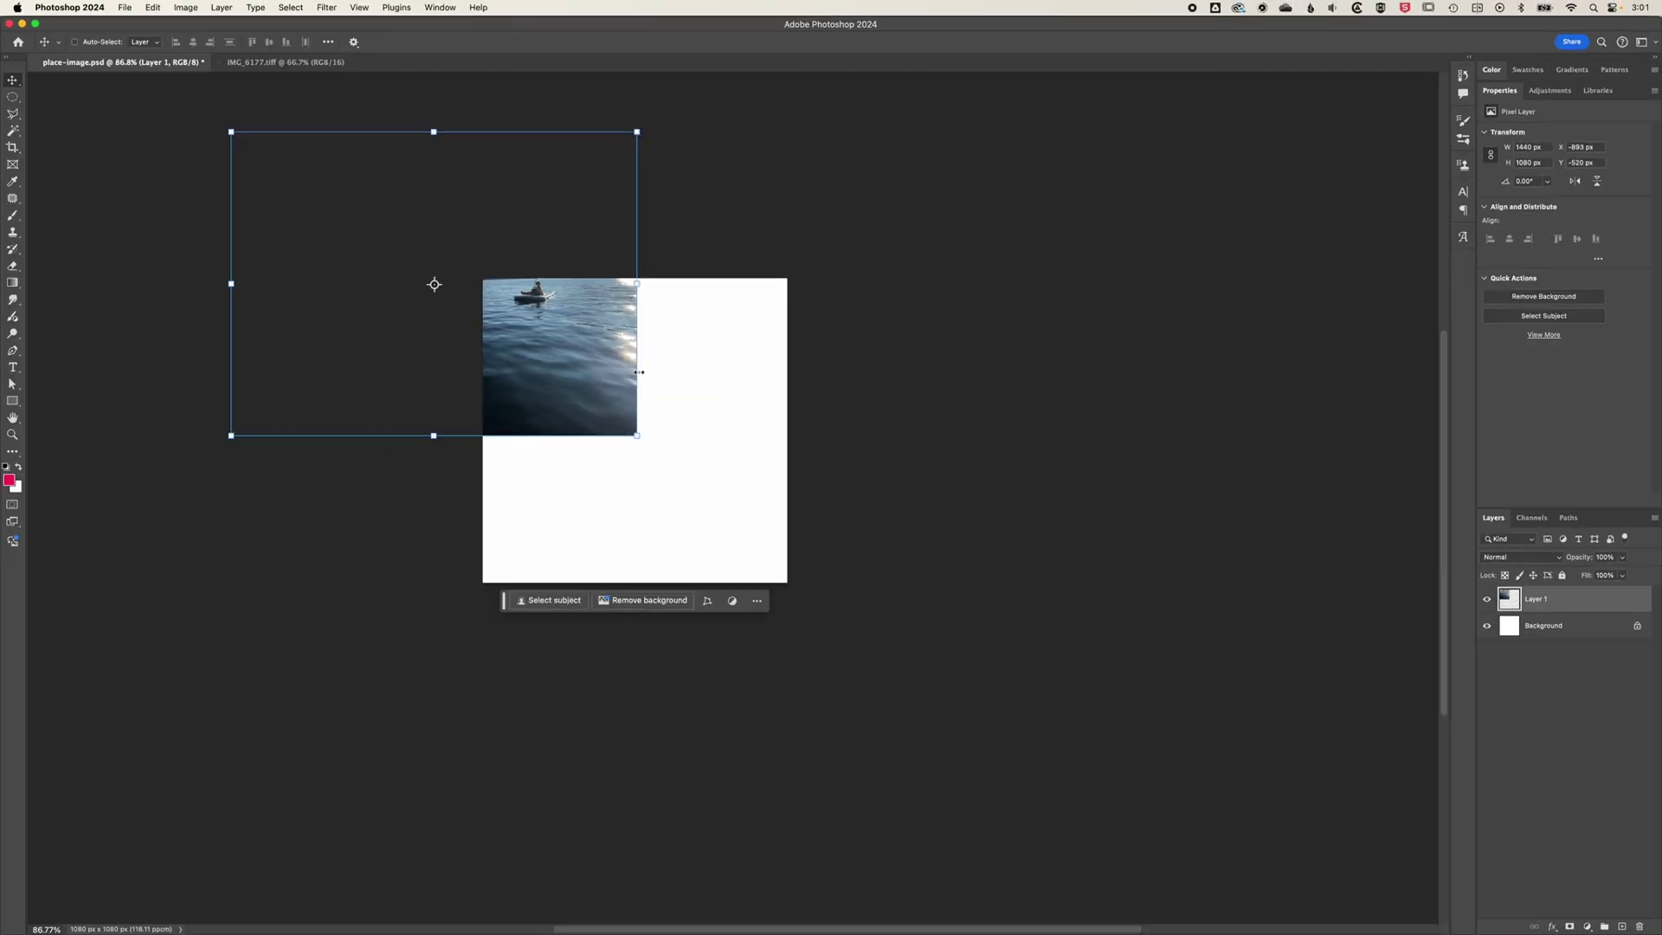
# Snap the photo into the canvas, scale it to about 110% and rotate about 2.15°.
pyautogui.moveTo(543, 338); pyautogui.dragTo(750, 474)
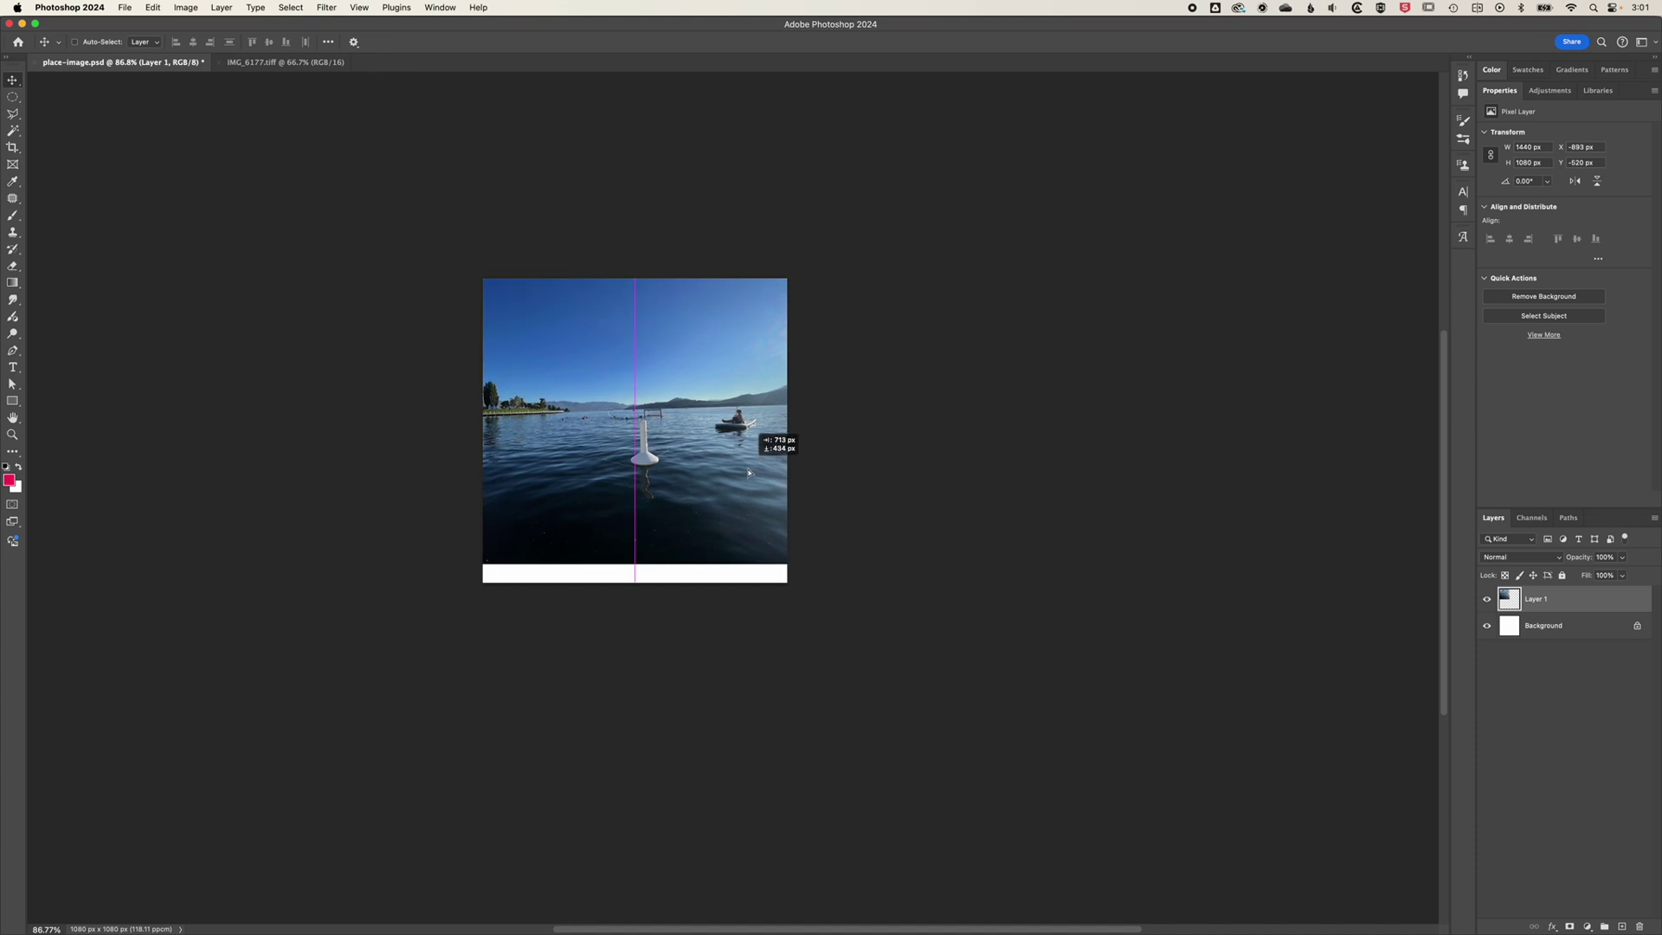
pyautogui.moveTo(749, 474)
pyautogui.mouseDown()
pyautogui.moveTo(774, 468)
pyautogui.moveTo(707, 476)
pyautogui.mouseUp()
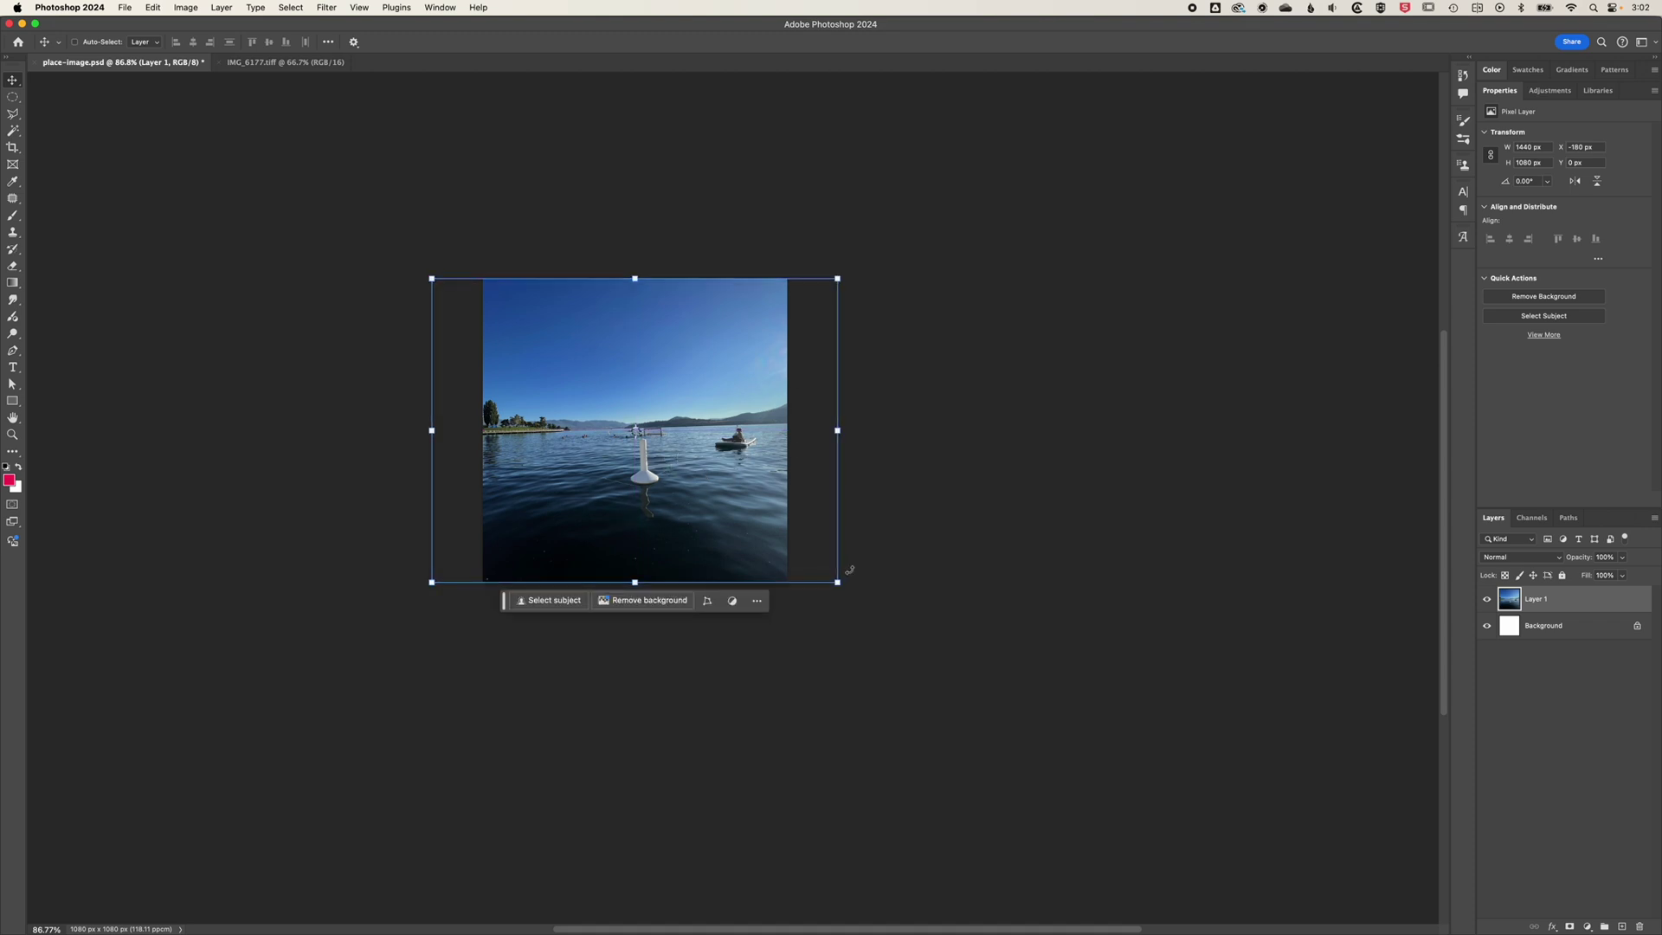
pyautogui.moveTo(836, 581); pyautogui.dragTo(865, 600)
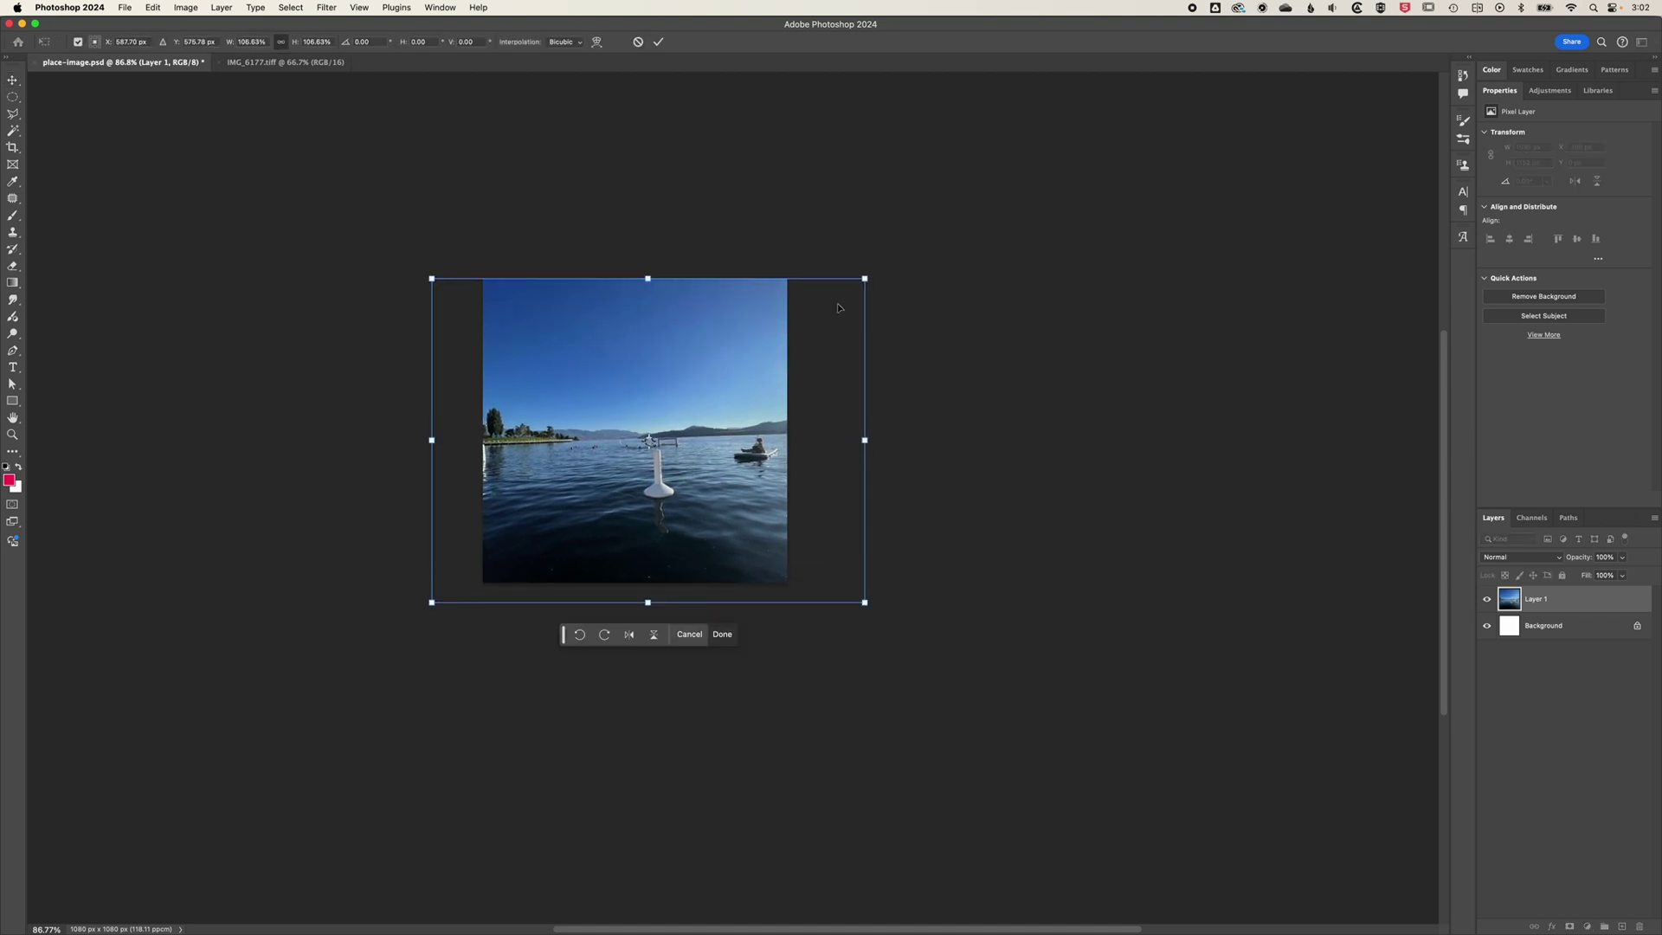
pyautogui.moveTo(867, 275); pyautogui.dragTo(905, 258)
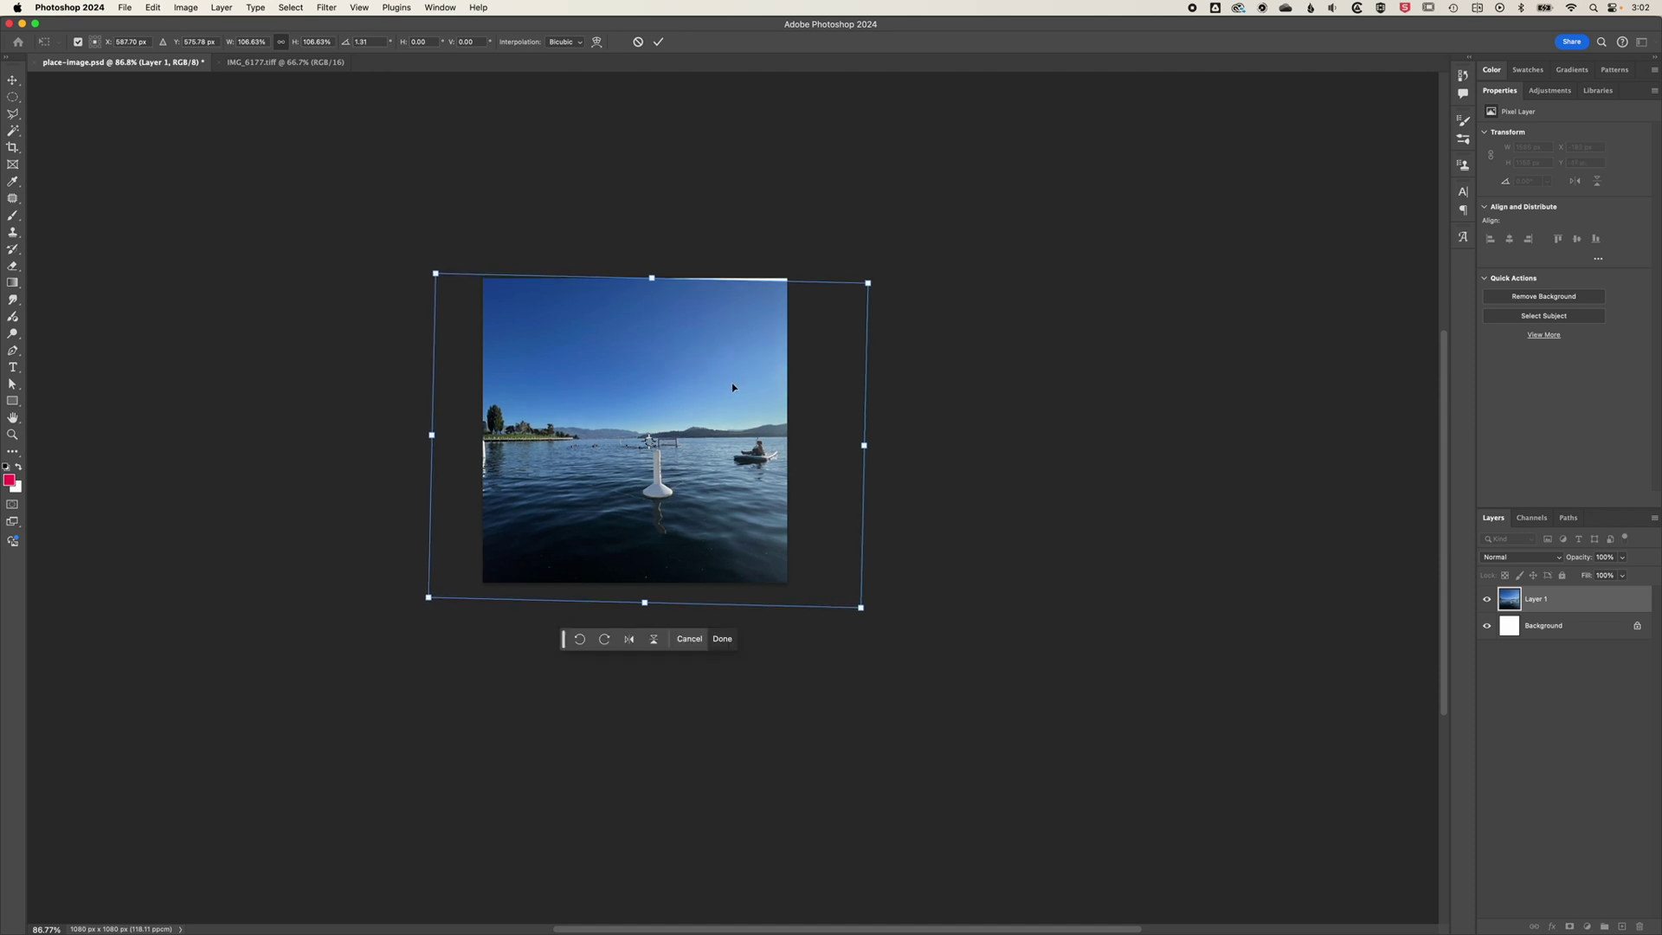
pyautogui.moveTo(724, 402); pyautogui.dragTo(727, 381)
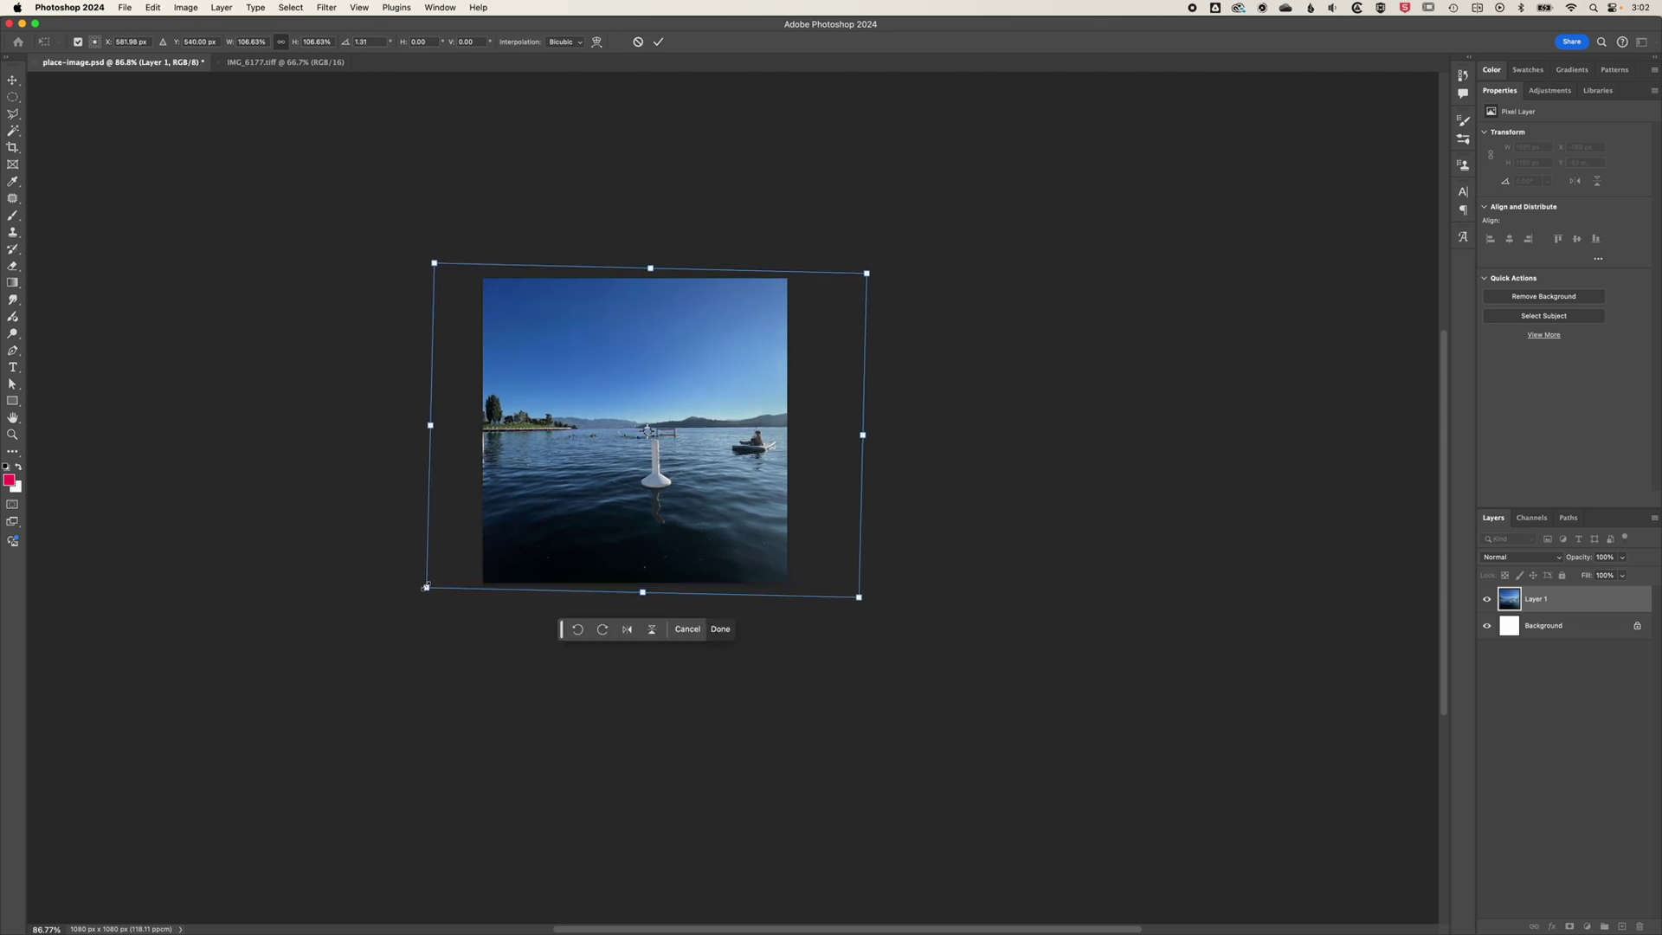
pyautogui.moveTo(427, 587); pyautogui.dragTo(413, 592)
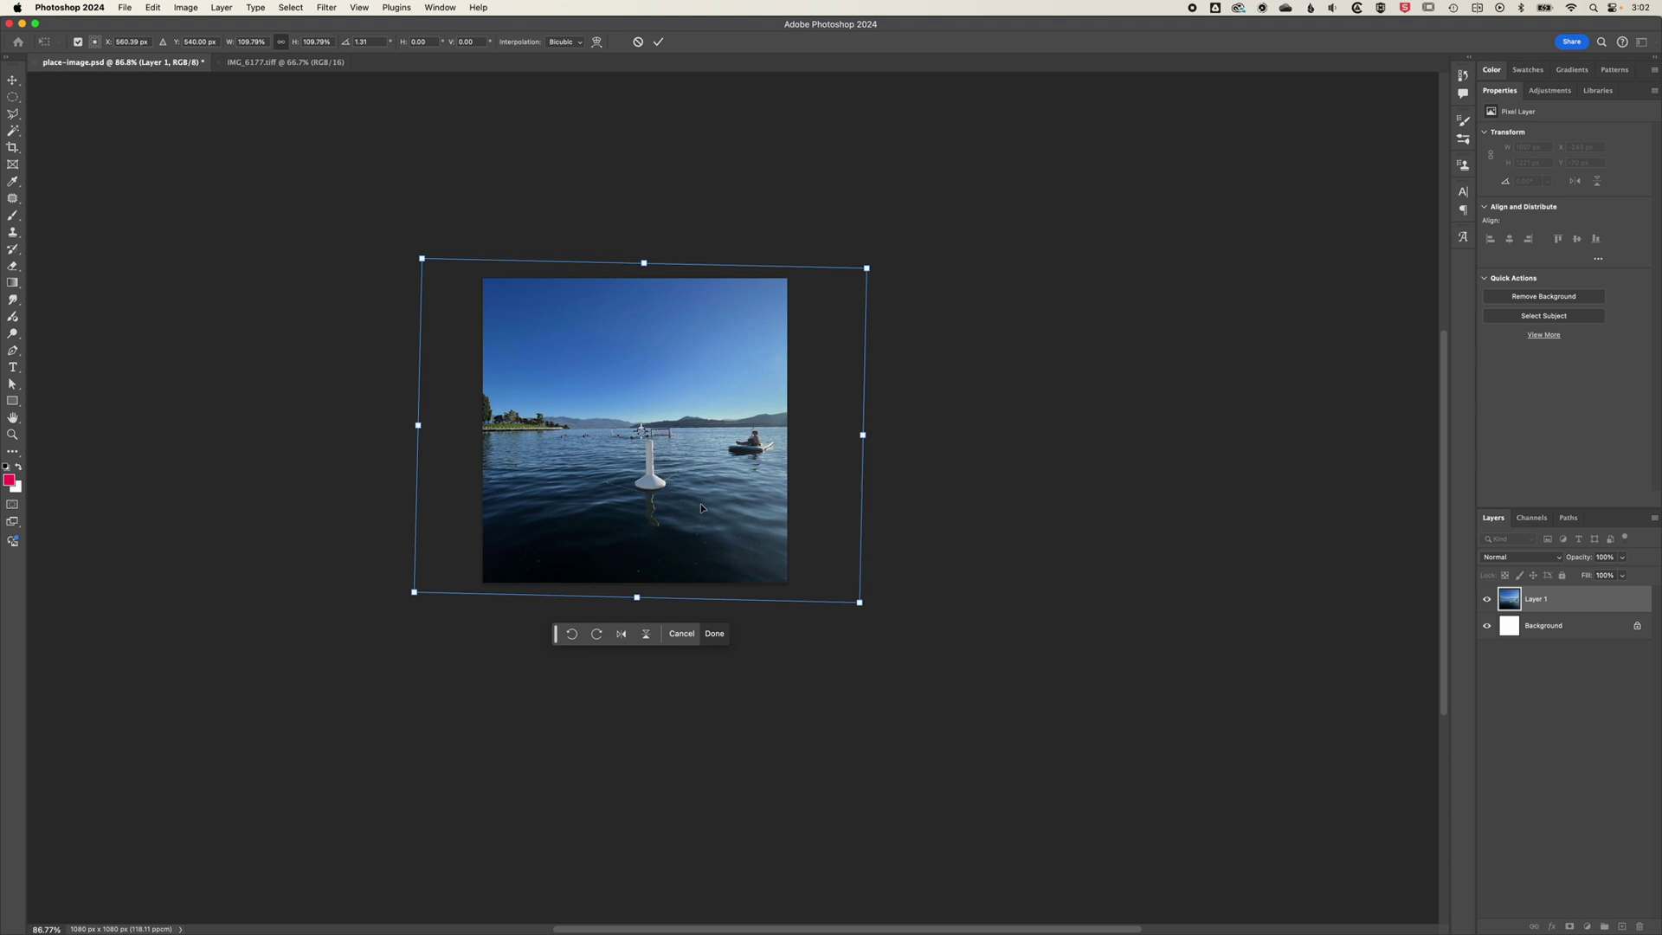
pyautogui.moveTo(881, 260); pyautogui.dragTo(888, 250)
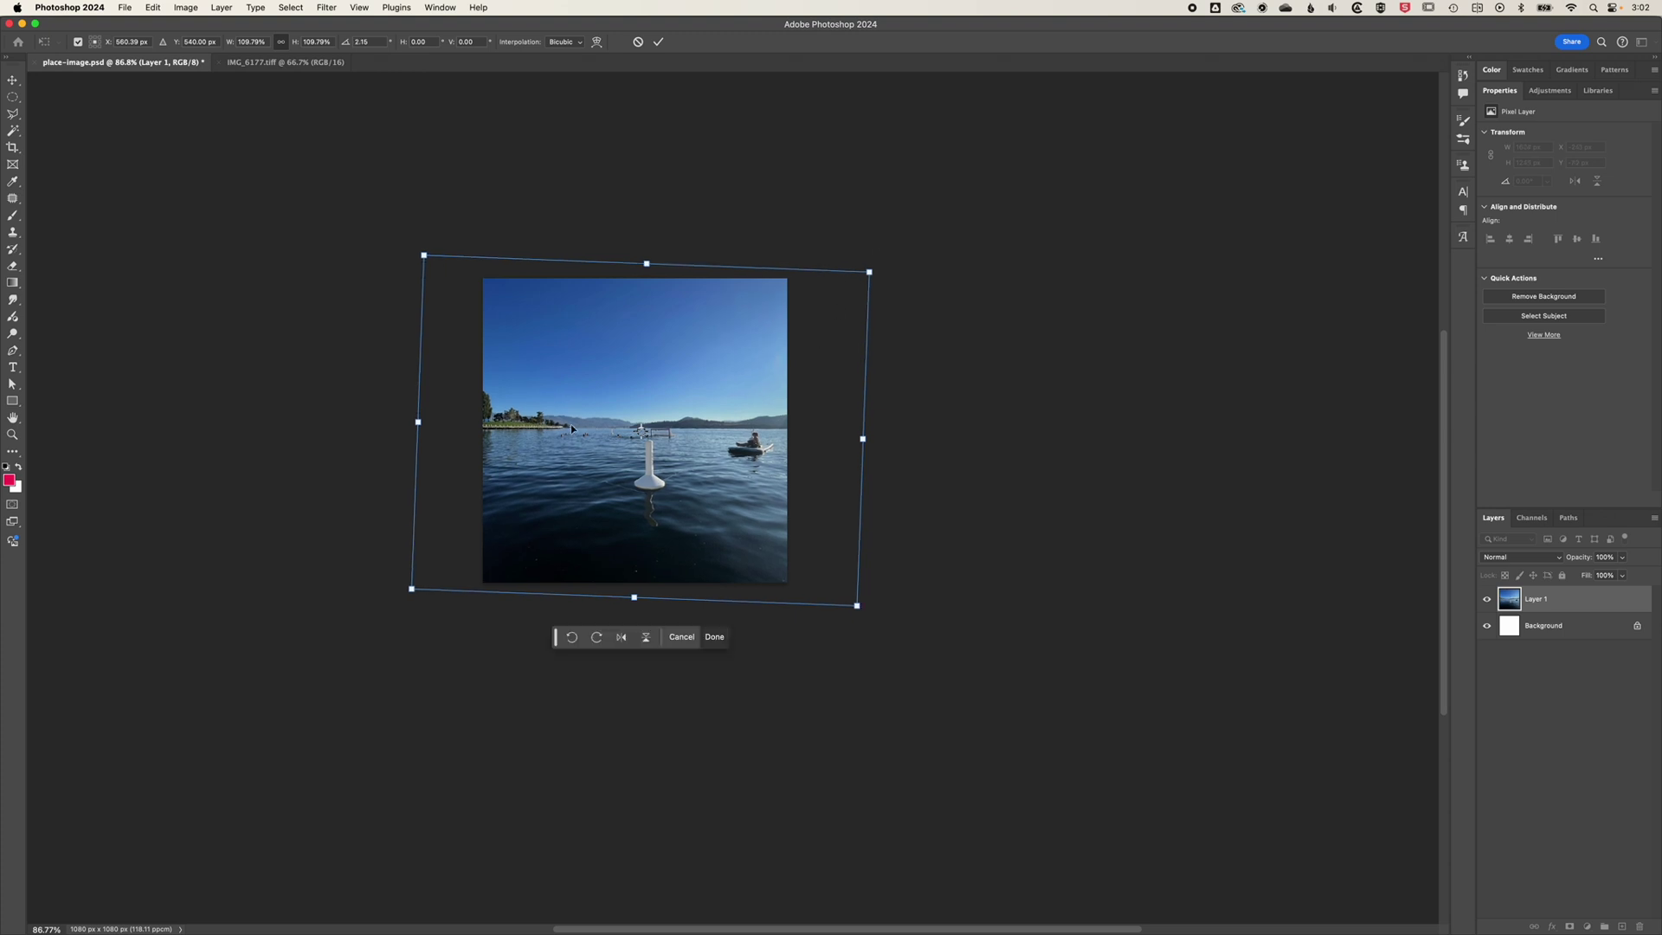